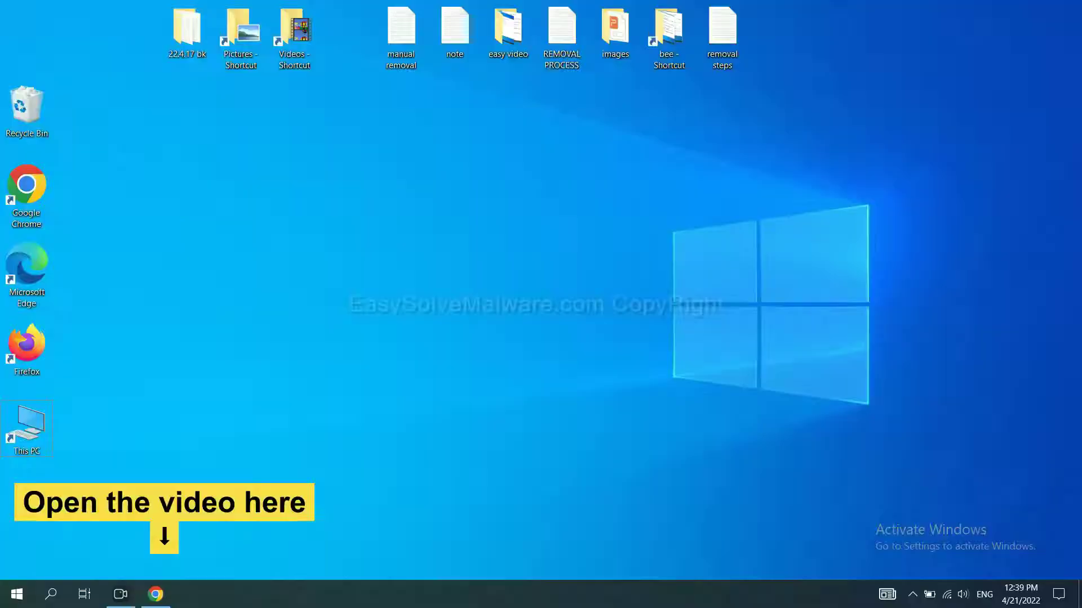
- Download the SpyHunter for Windows installer from the easysolvemalware.com guide in Chrome
left_click(166, 595)
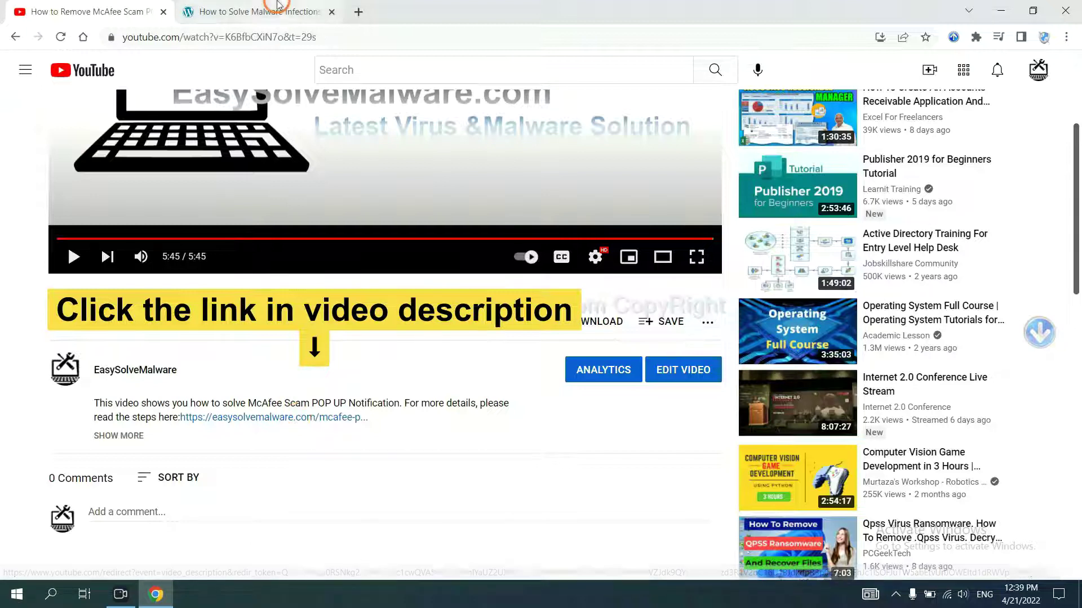
scroll(1075, 289, "down", 1)
scroll(1074, 283, "down", 2)
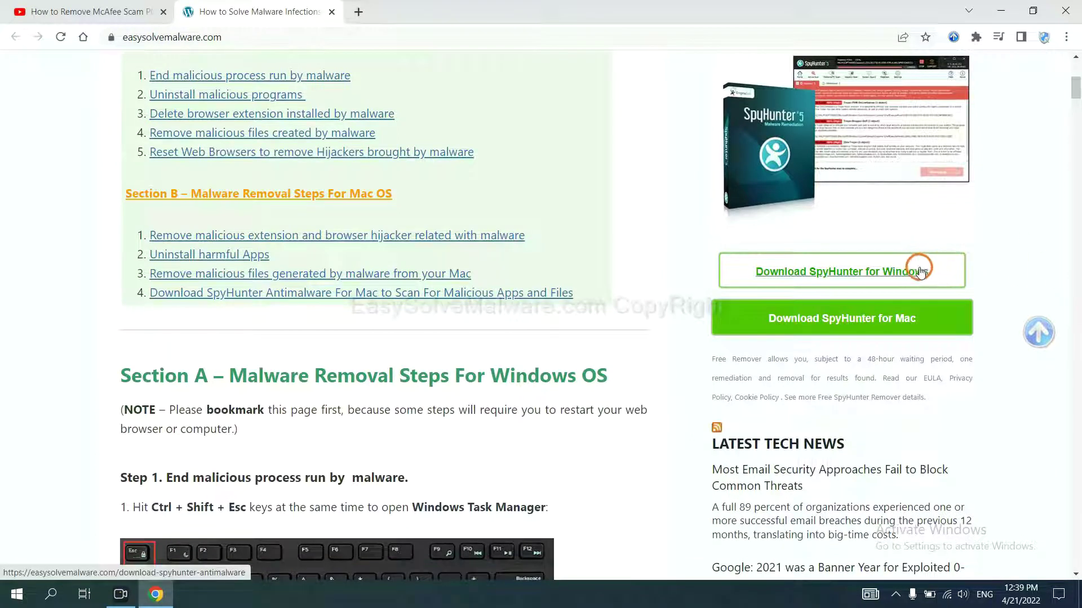
left_click(919, 270)
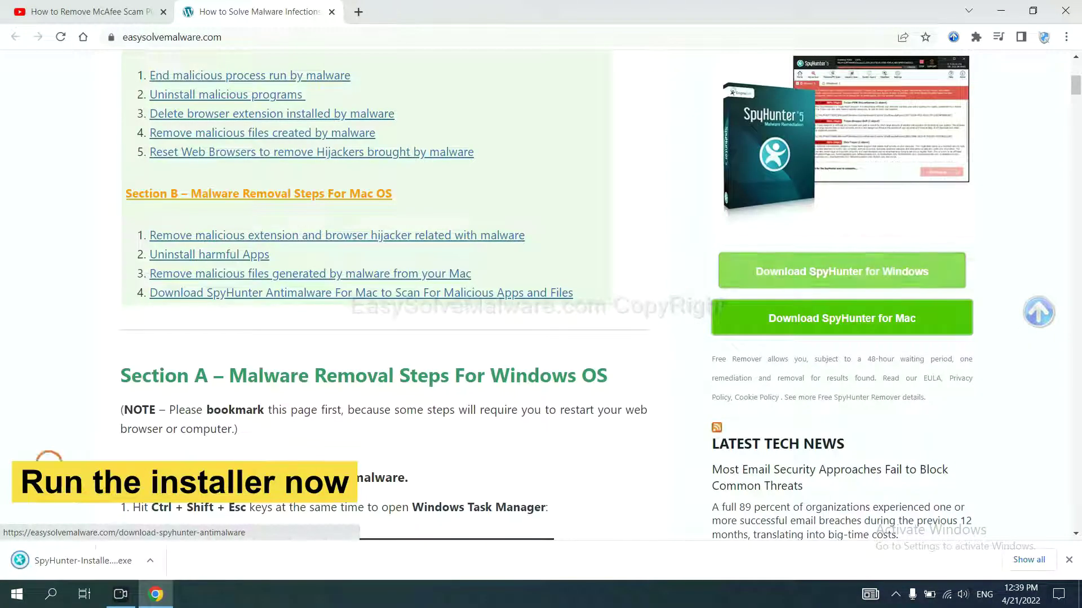
- Run the SpyHunter installer in English, accept the EULA and Privacy Policy, and install
left_click(68, 562)
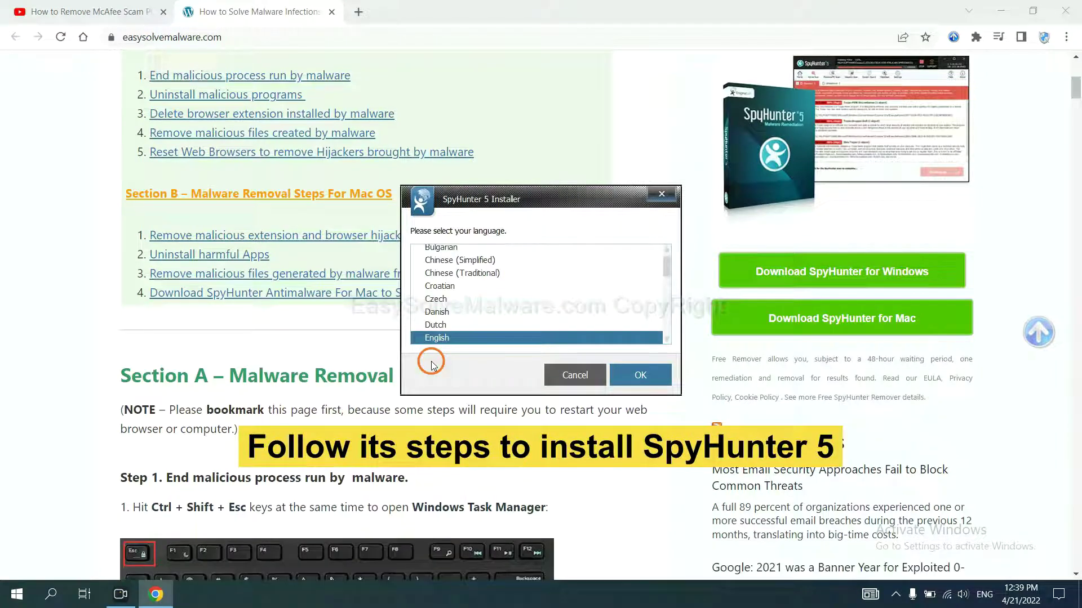
left_click(627, 374)
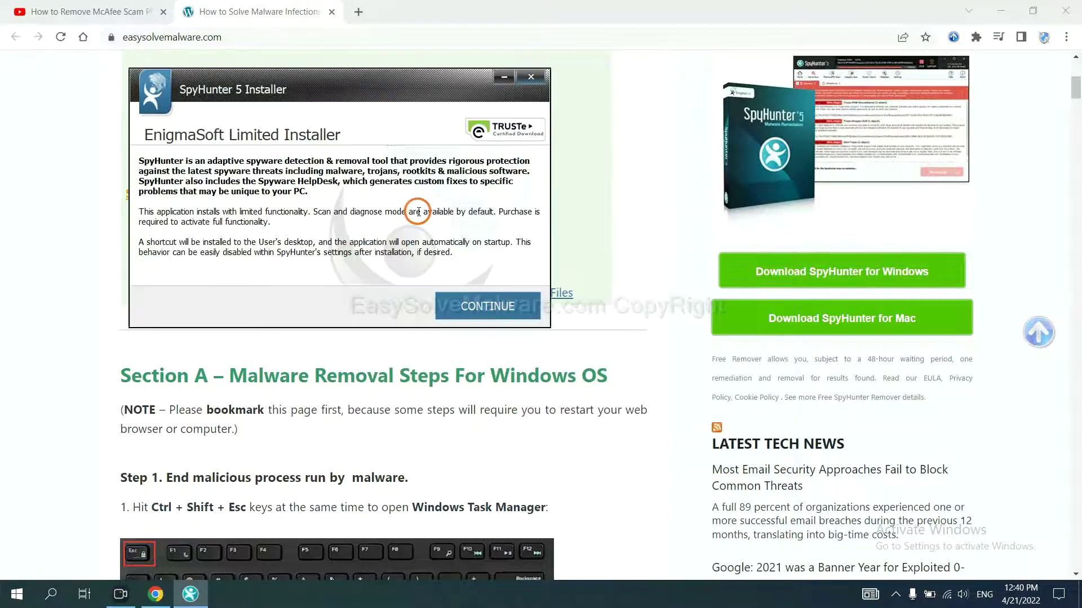
left_click(460, 309)
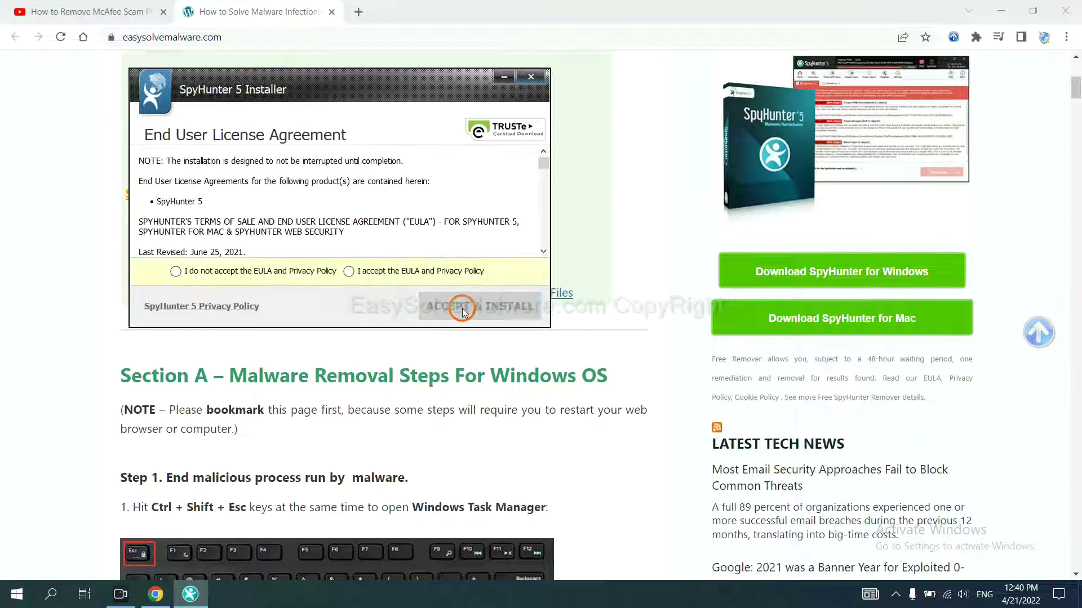
left_click(349, 271)
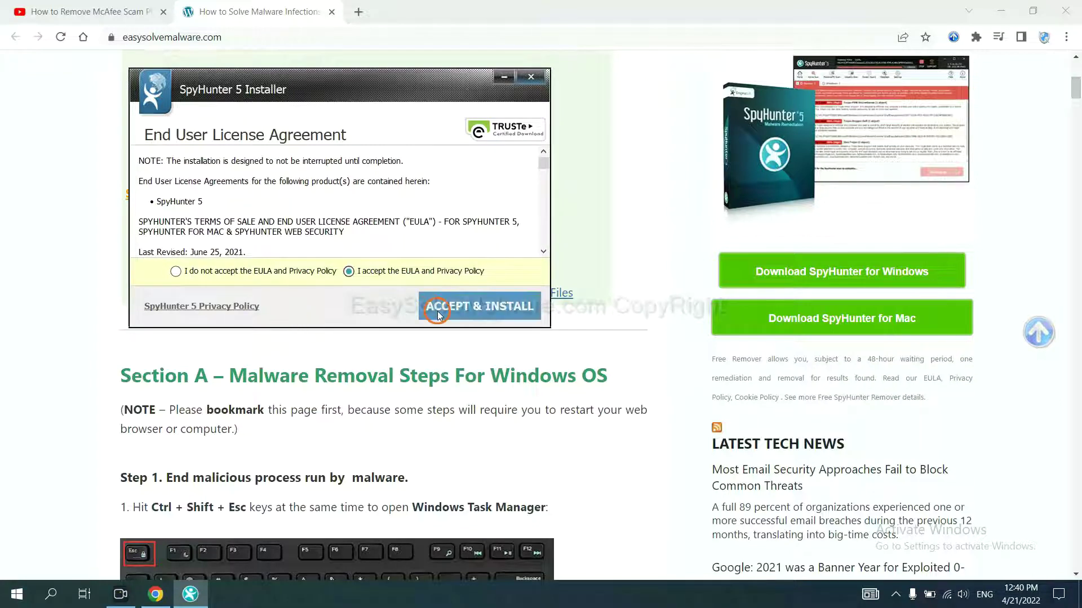
left_click(437, 314)
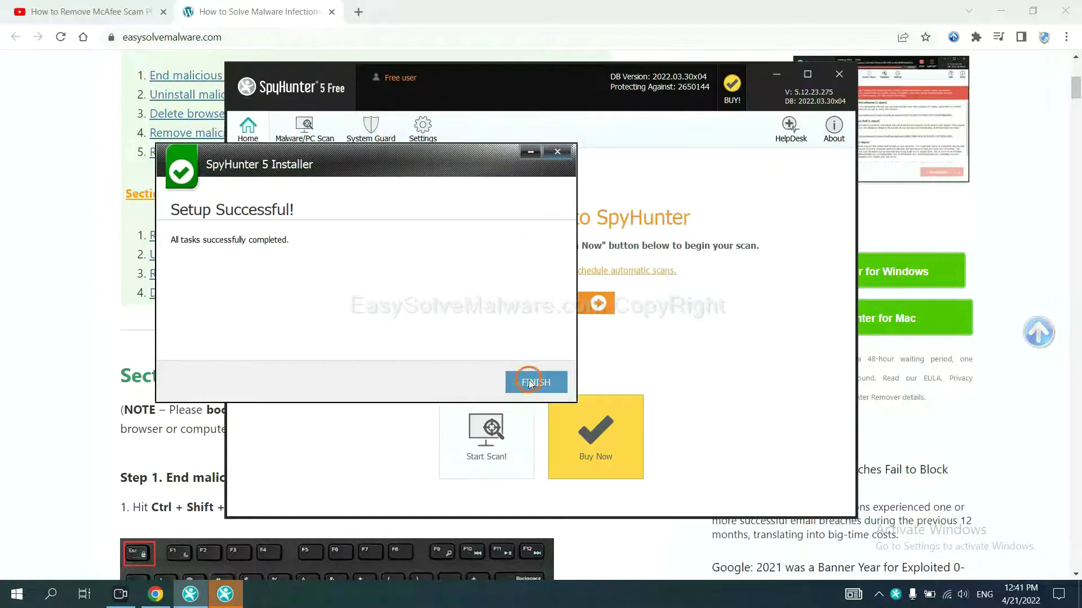
- Finish setup, run a SpyHunter scan, and move past the remove360.bat unknown-object result
left_click(533, 385)
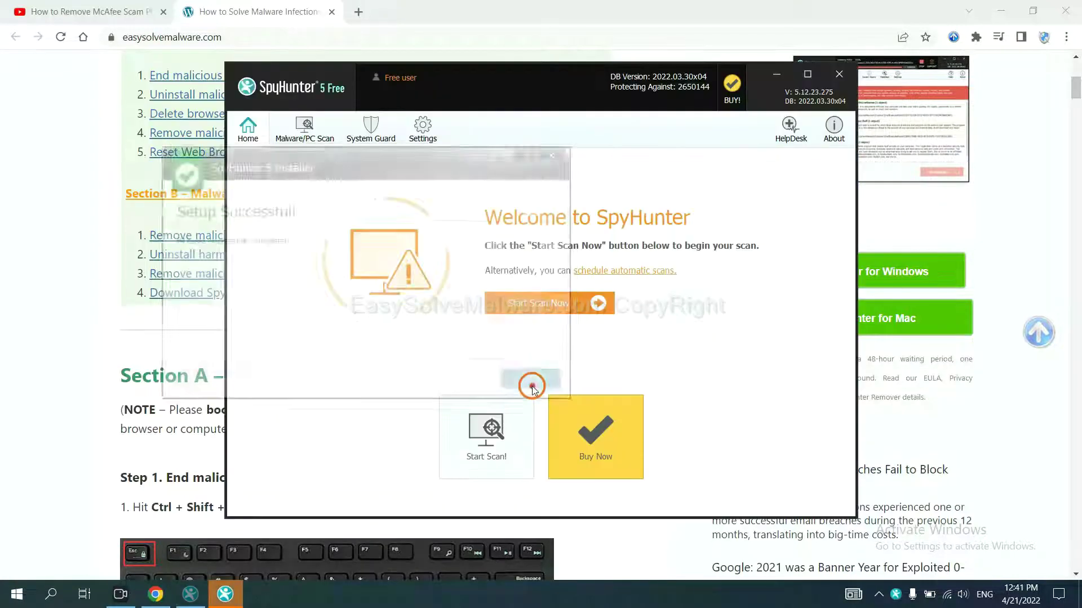
left_click(532, 306)
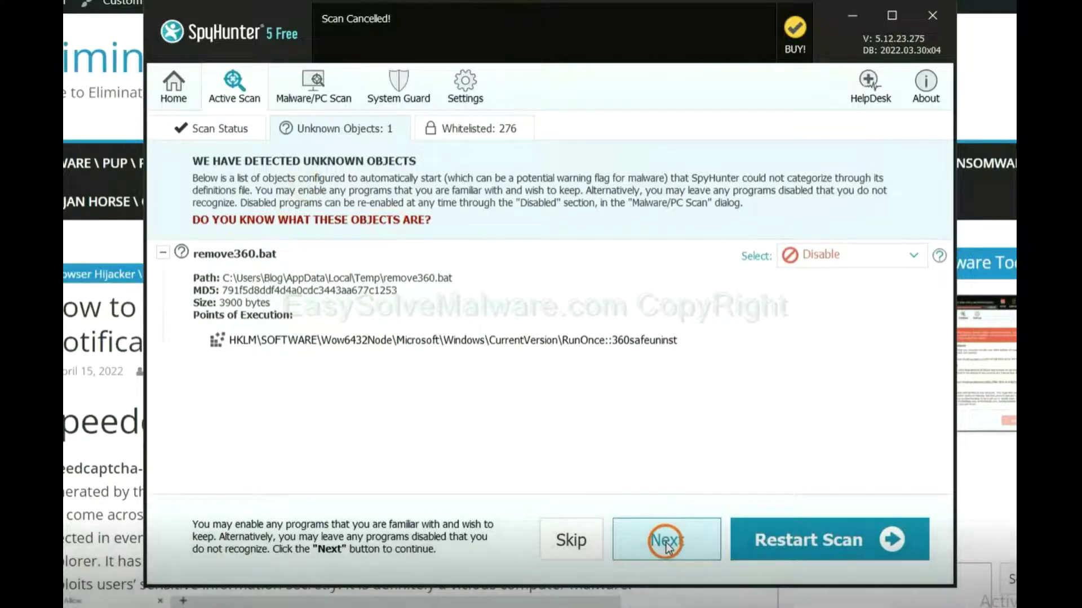
left_click(661, 539)
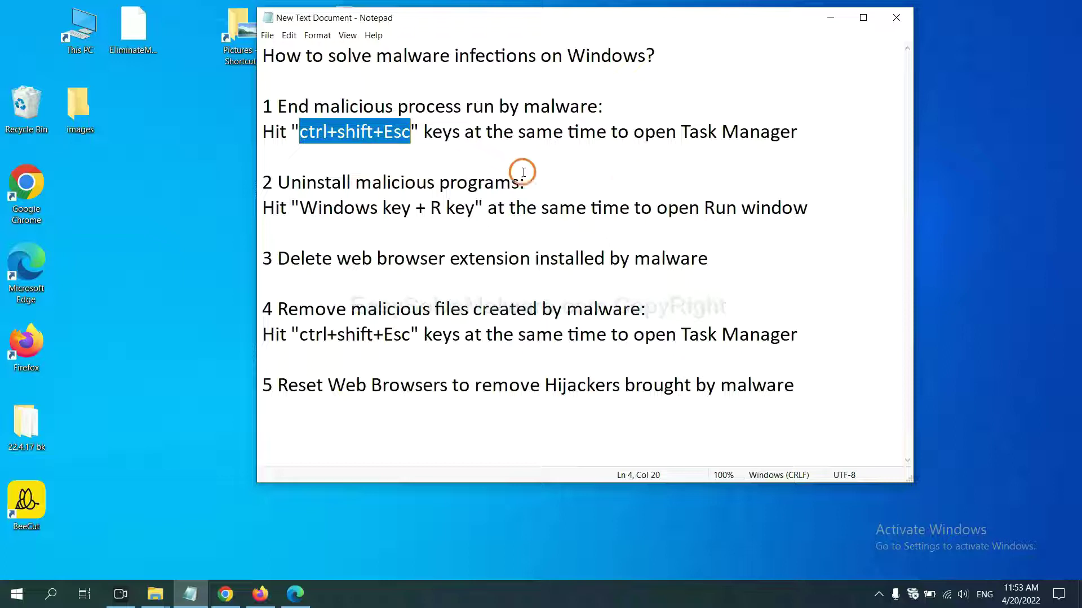
left_click(387, 133)
left_click_drag(410, 134, 301, 136)
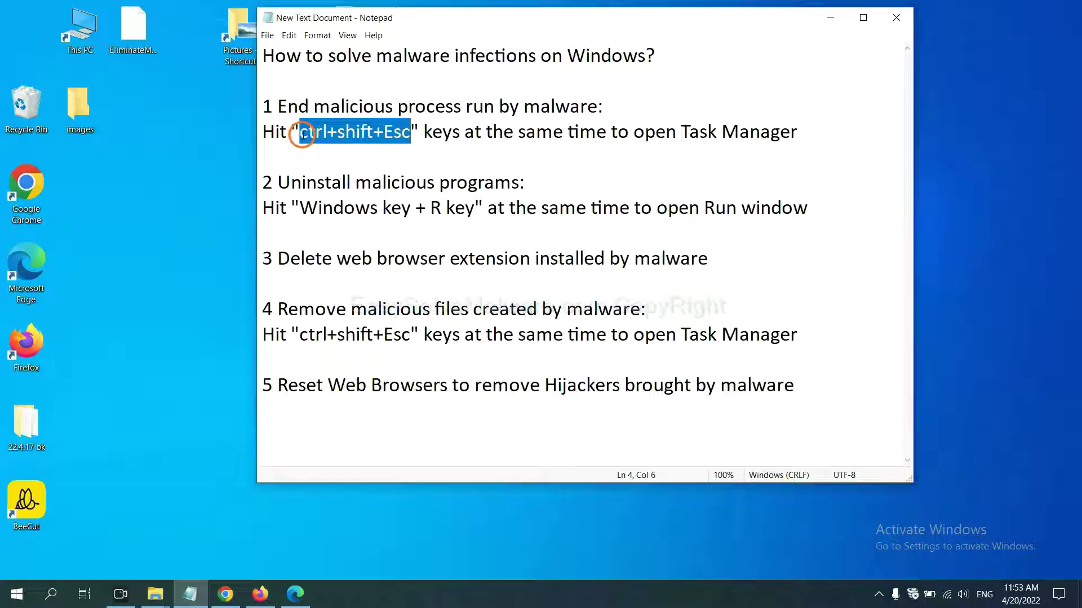
key("ctrl+shift+Escape")
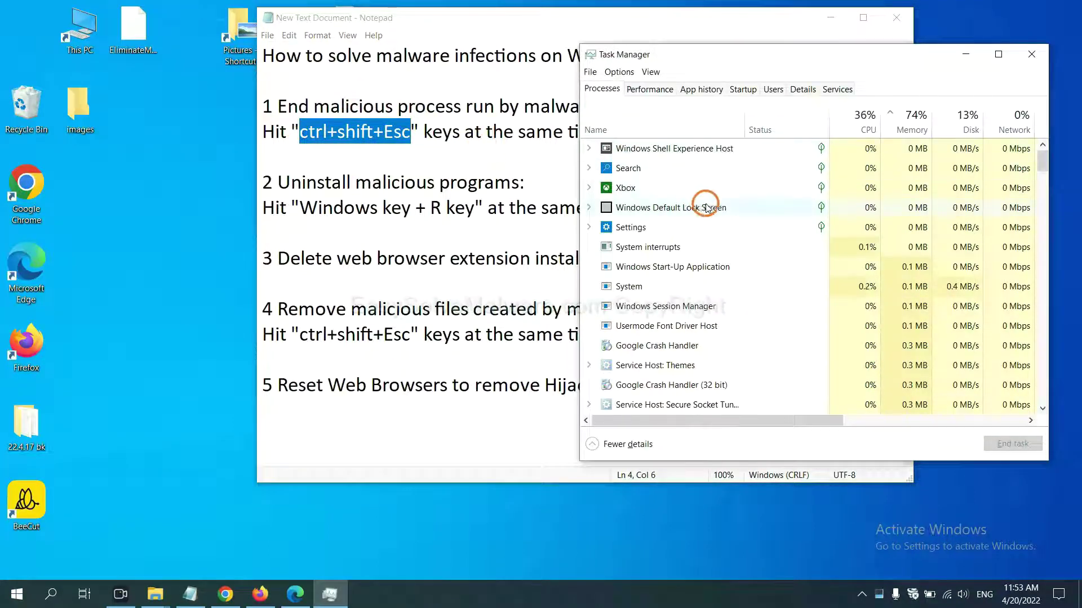
left_click(722, 287)
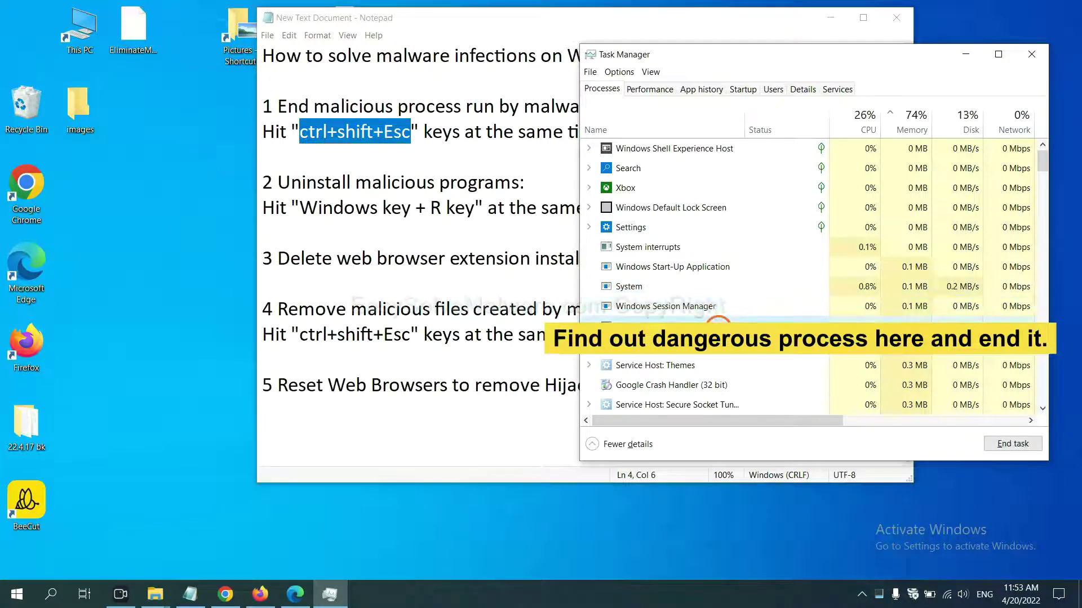
left_click(717, 326)
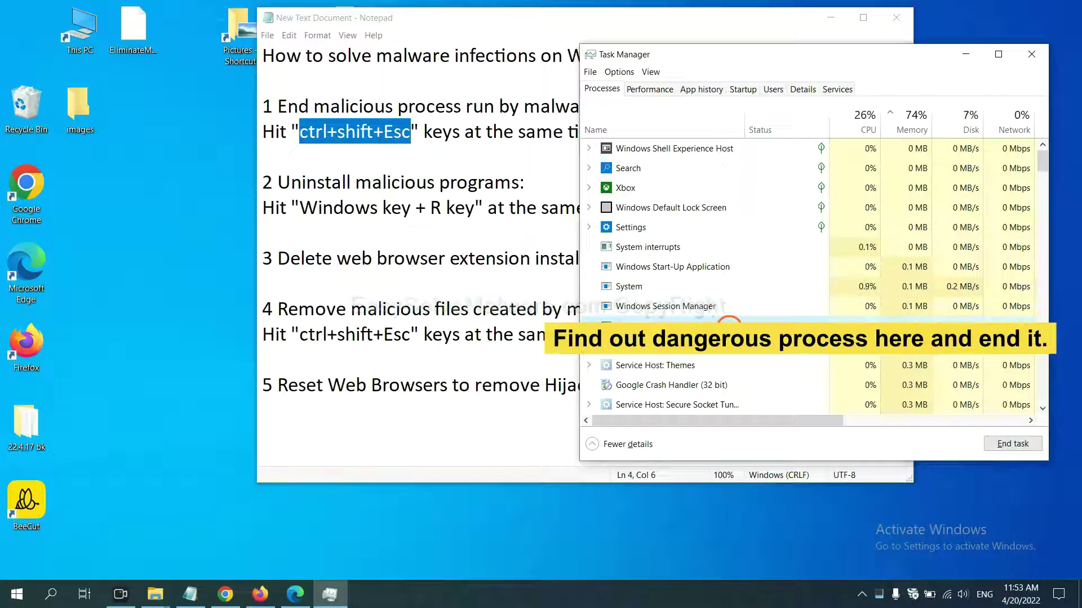
left_click(1022, 446)
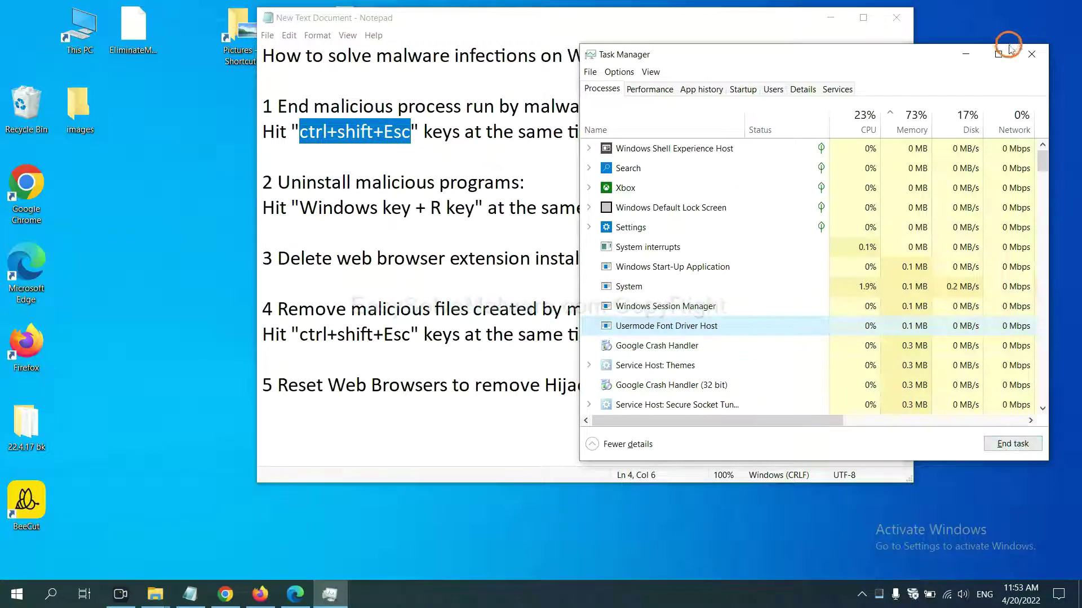
left_click(1028, 56)
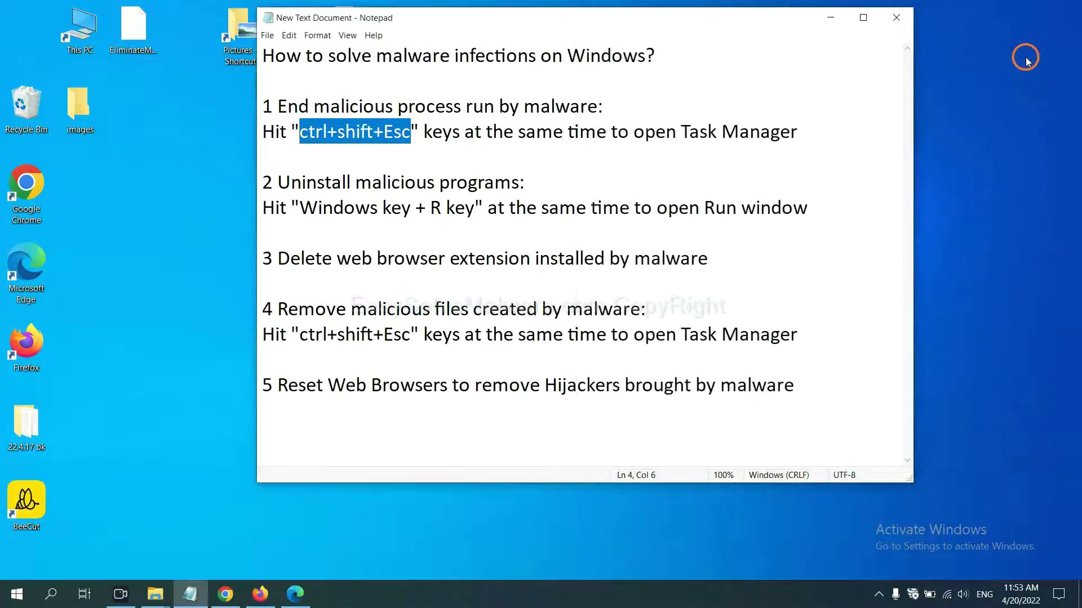
left_click(672, 196)
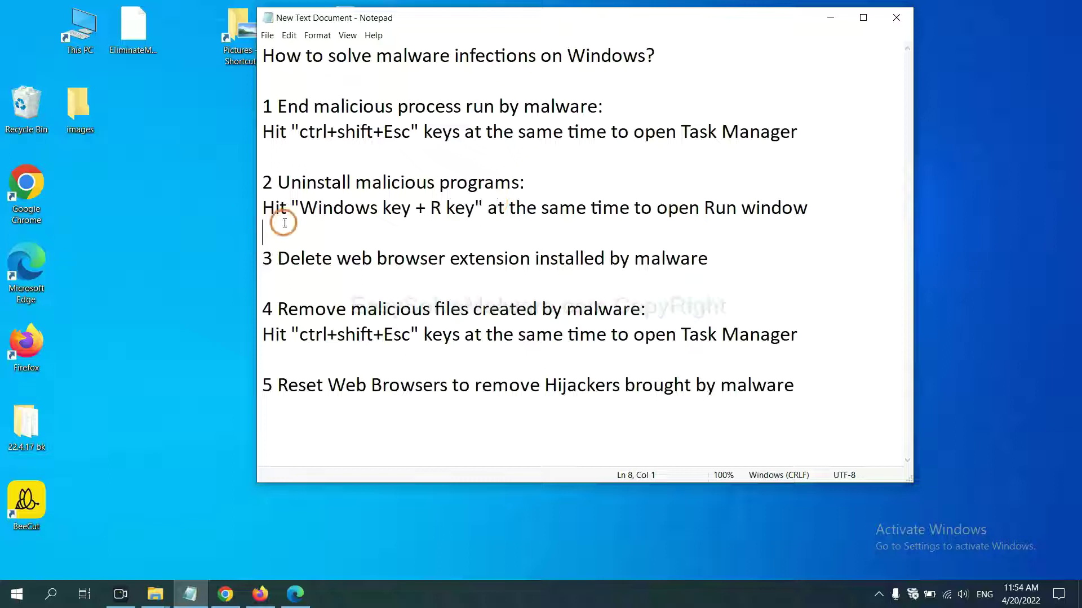
- Open the Run dialog beside the Notepad guide and select its 'control panel' command text
left_click(300, 211)
left_click_drag(295, 215, 470, 218)
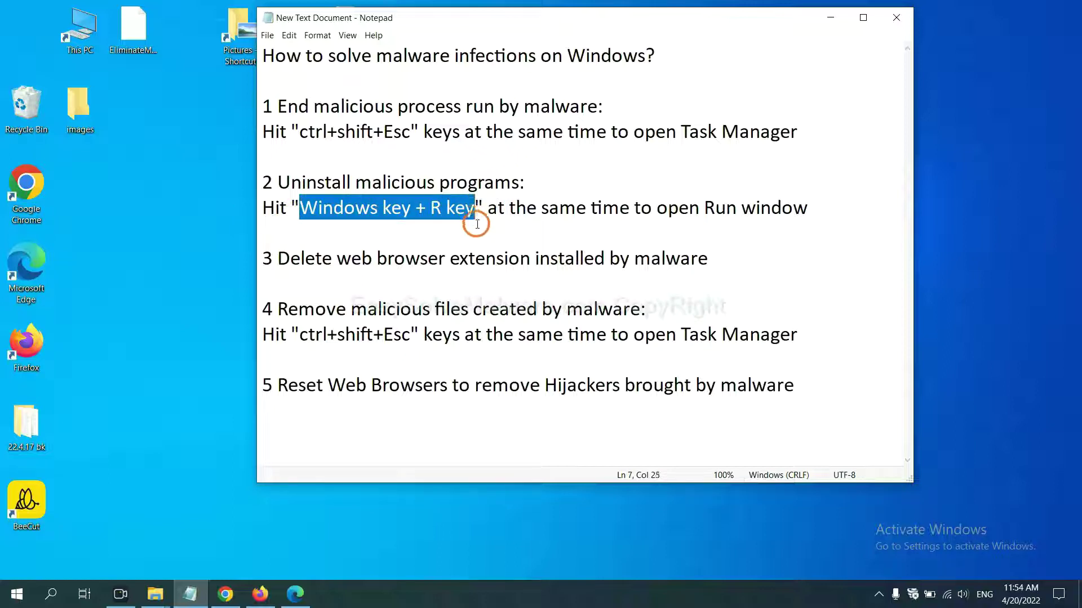
key("super+r")
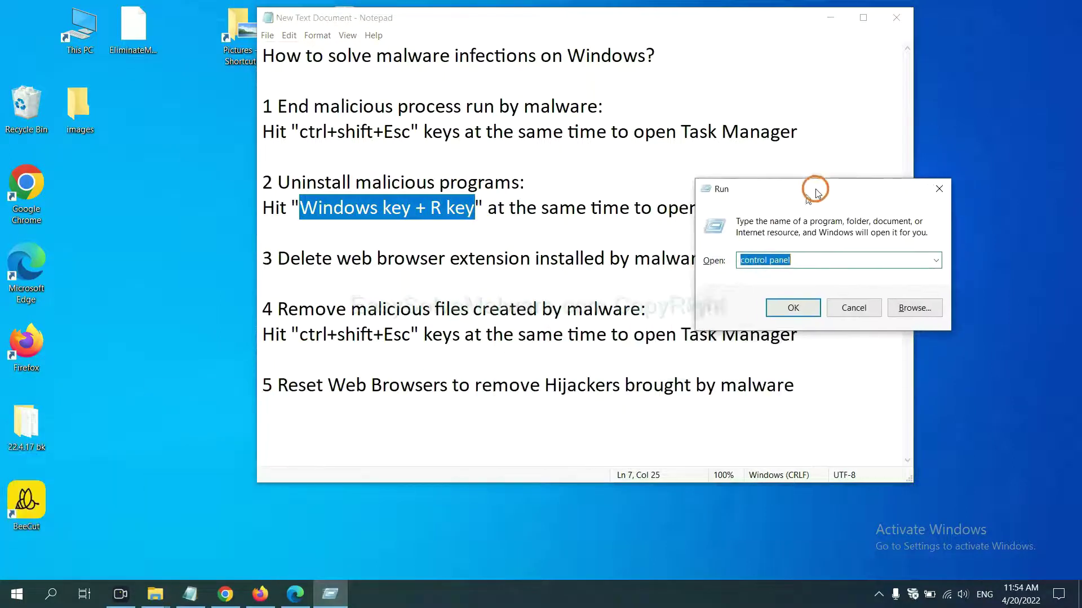
left_click_drag(119, 442, 825, 189)
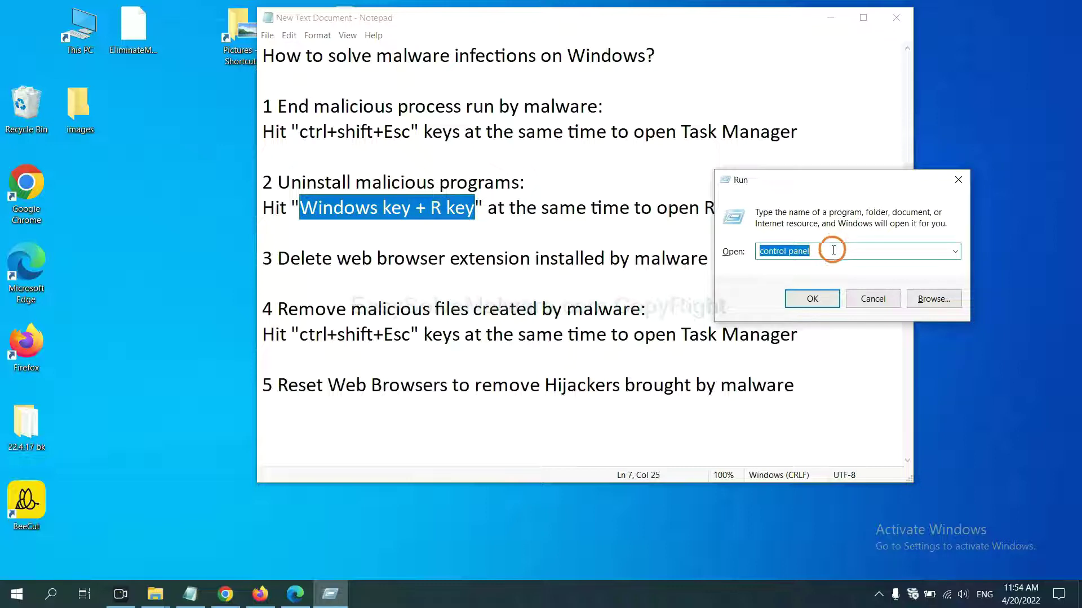
left_click(834, 253)
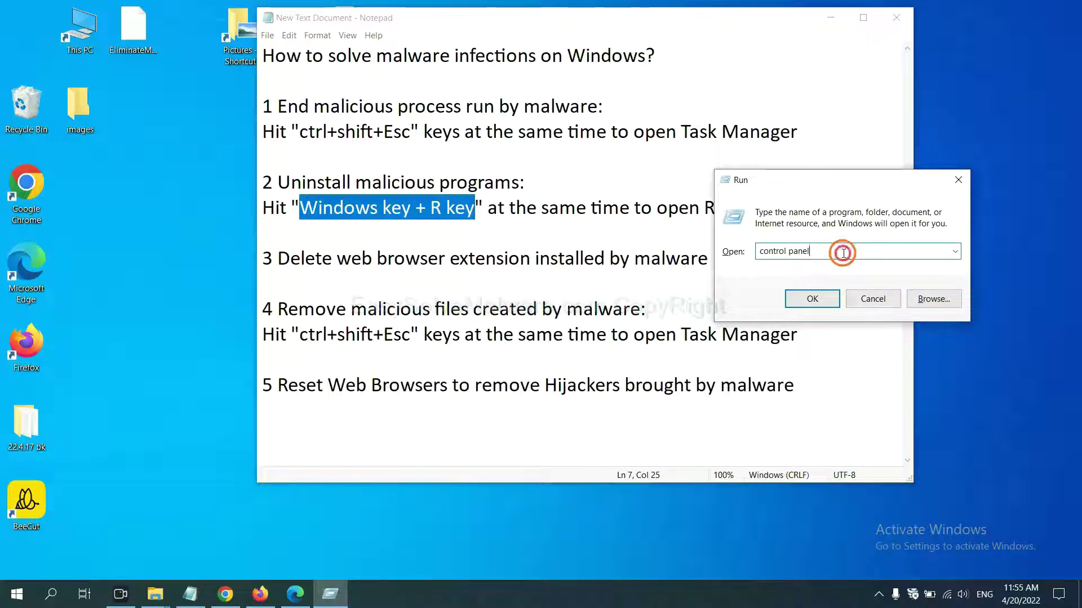
left_click_drag(839, 253, 741, 251)
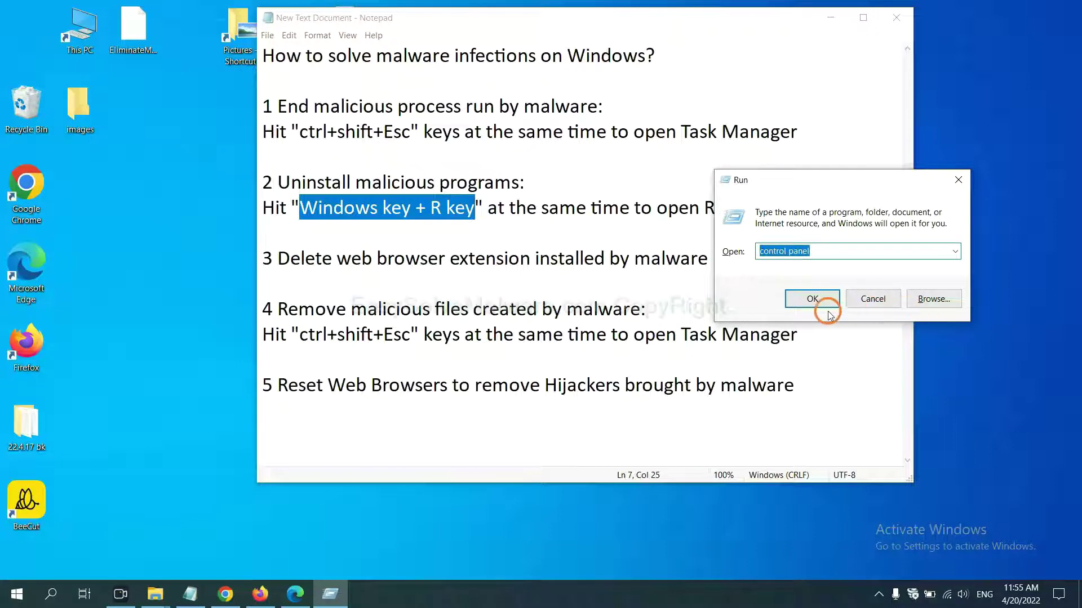
- View Programs and Features with Xiph.Org Open Codecs selected, then close it
left_click(805, 303)
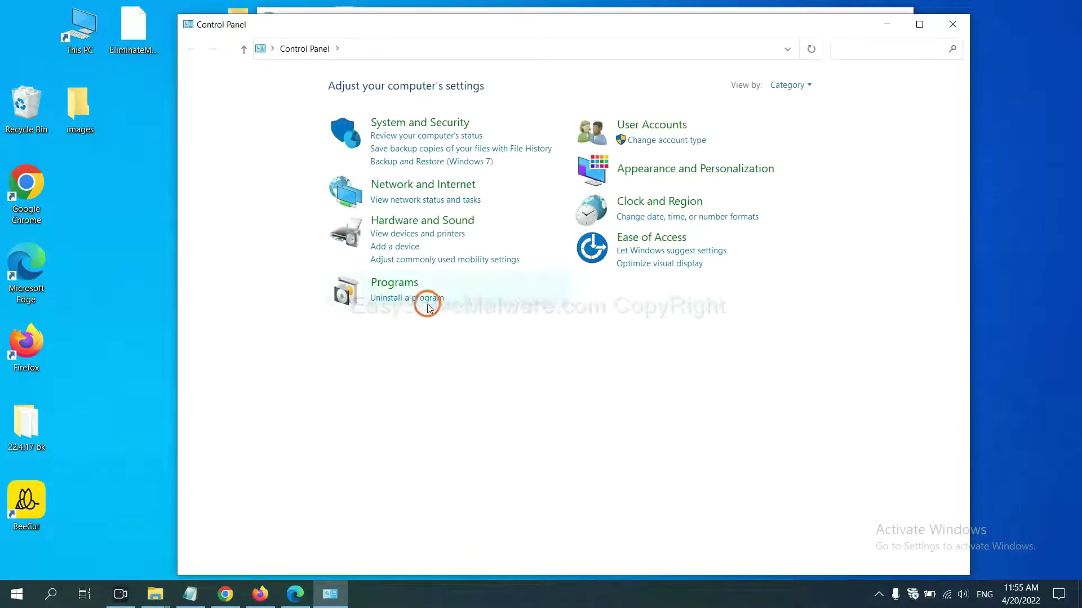
left_click(427, 301)
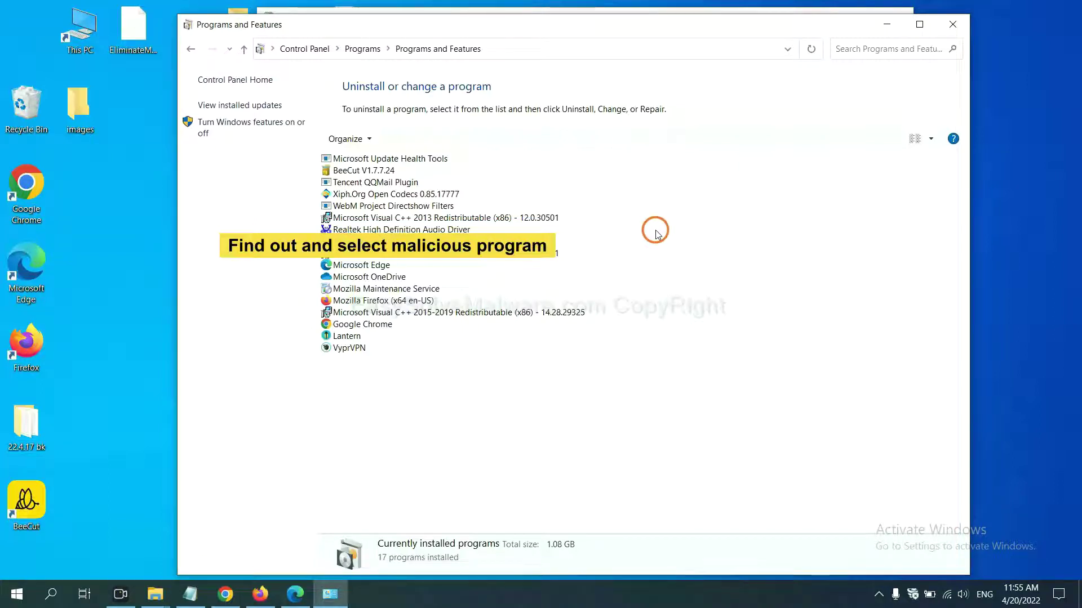
left_click(425, 194)
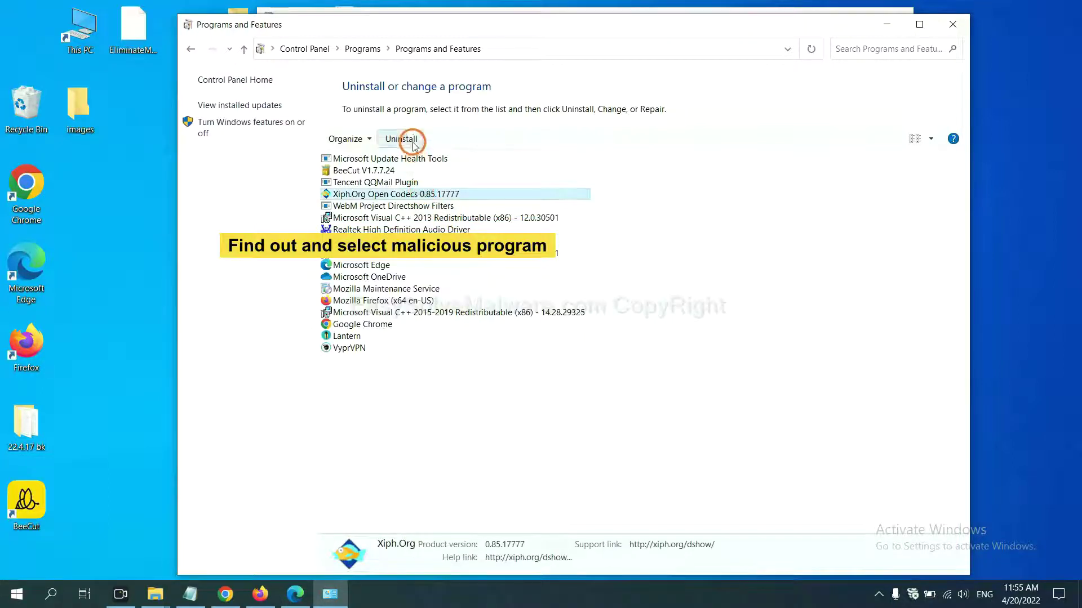
left_click(962, 31)
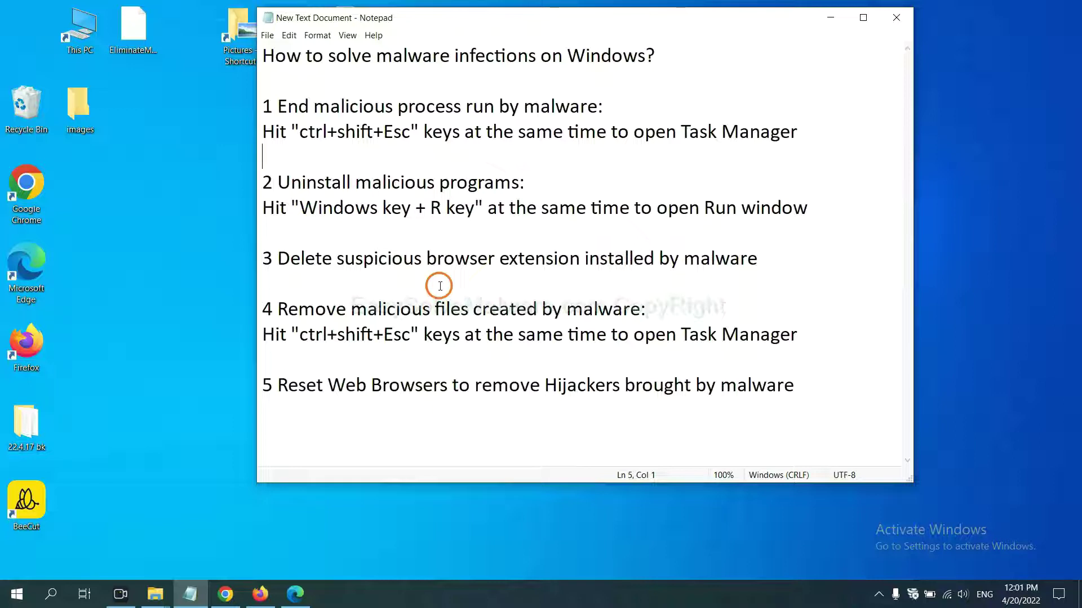
- Open Chrome's Extensions page from the main menu's More tools
left_click(228, 593)
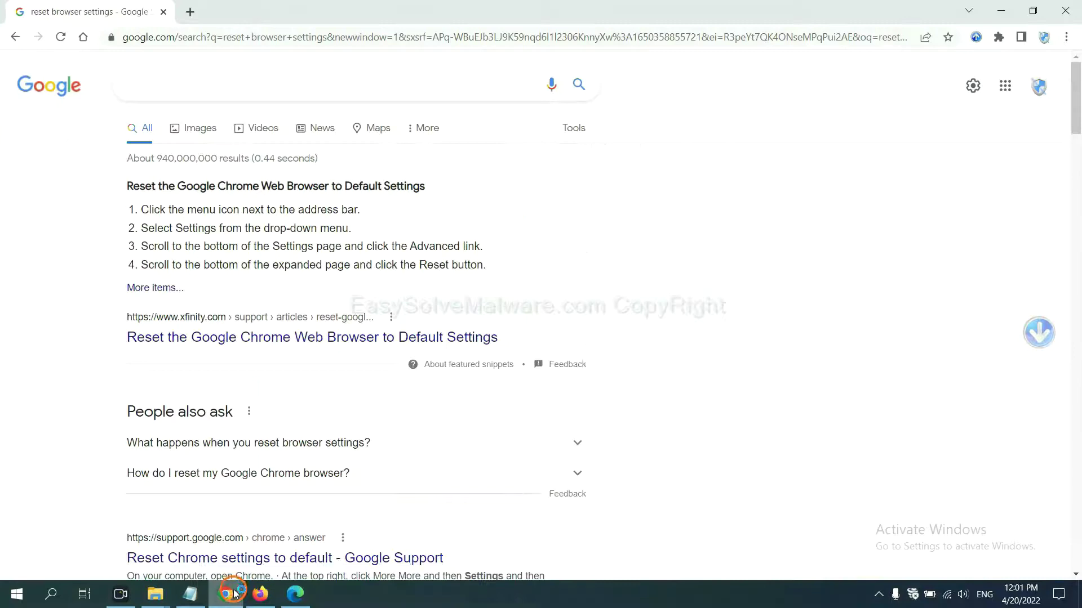
left_click(1065, 38)
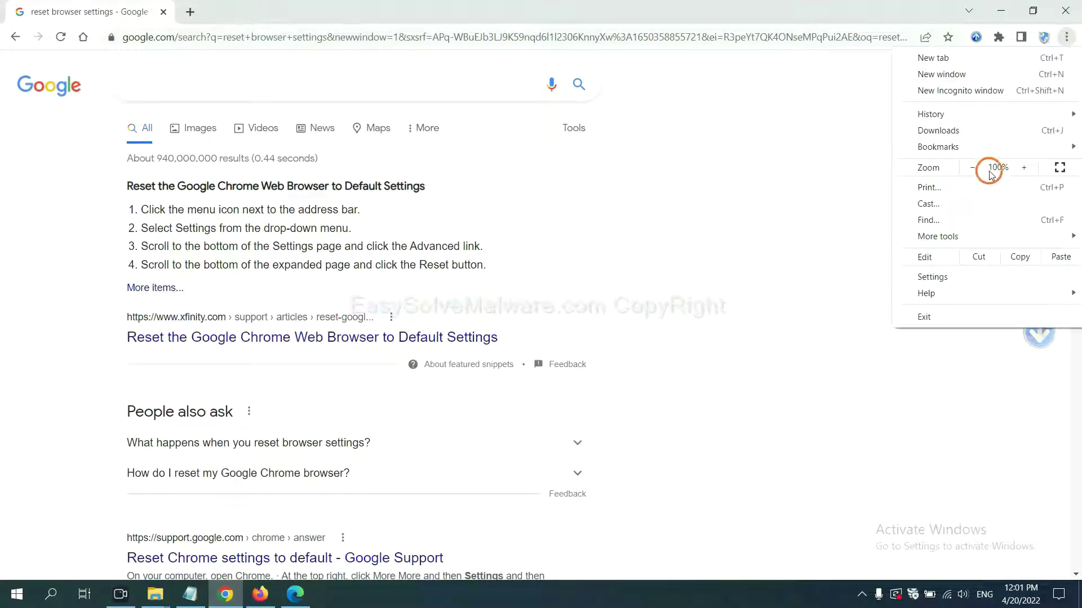
mouse_move(938, 236)
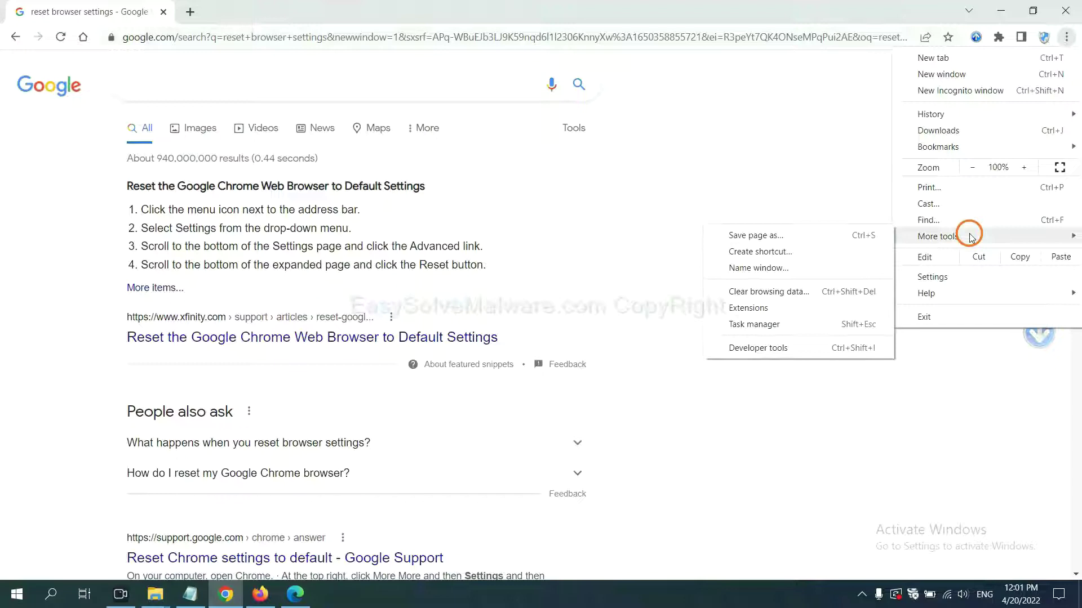
left_click(796, 307)
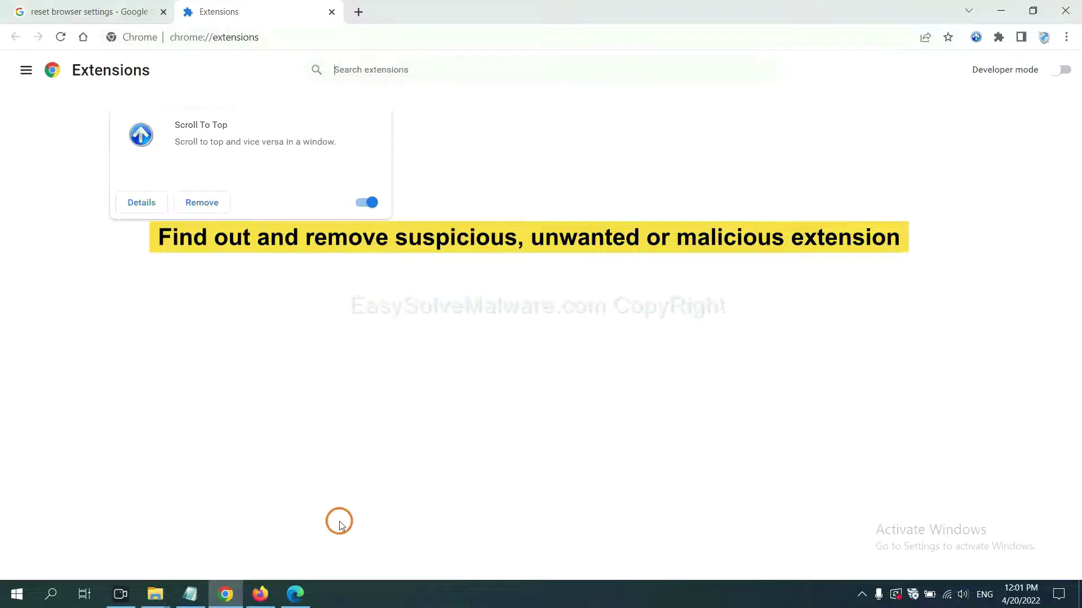
- Open Firefox's Add-ons Manager and show the GIPHY for Firefox options, then switch to Edge
left_click(260, 594)
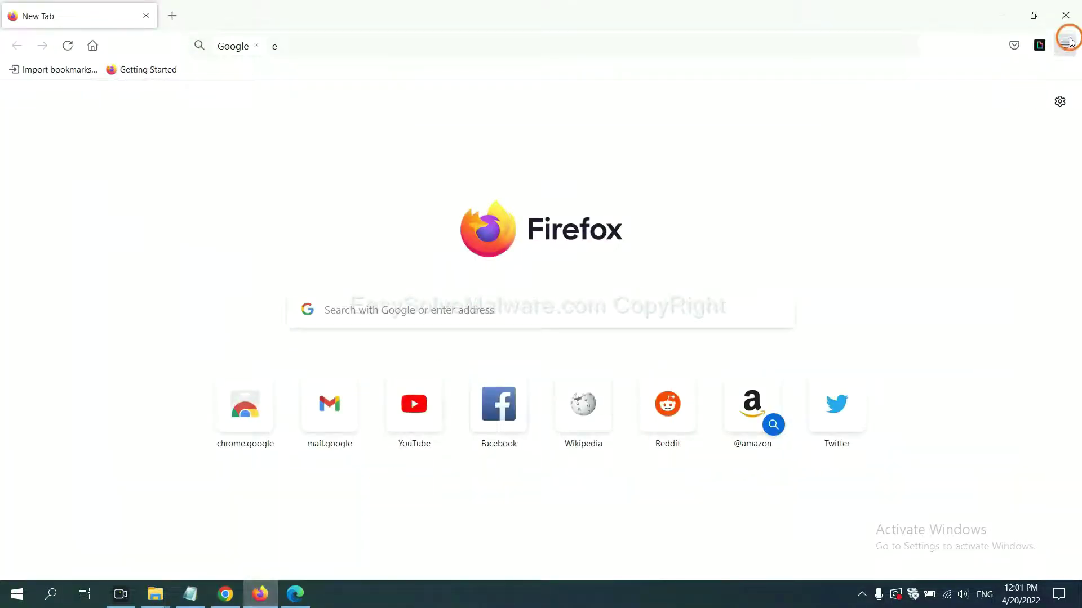
left_click(1068, 45)
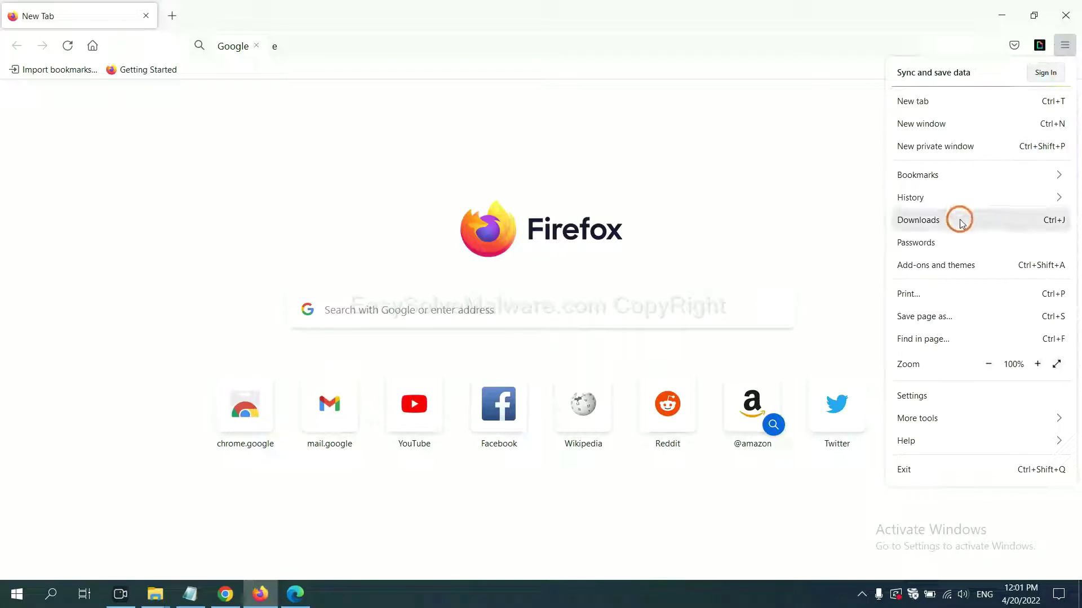
left_click(945, 274)
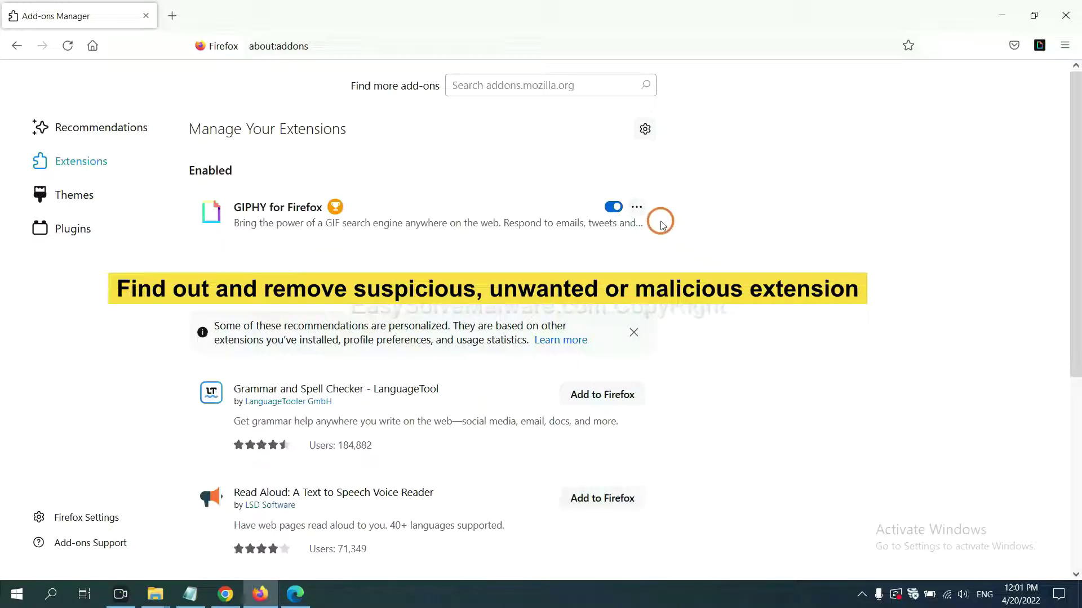
left_click(637, 208)
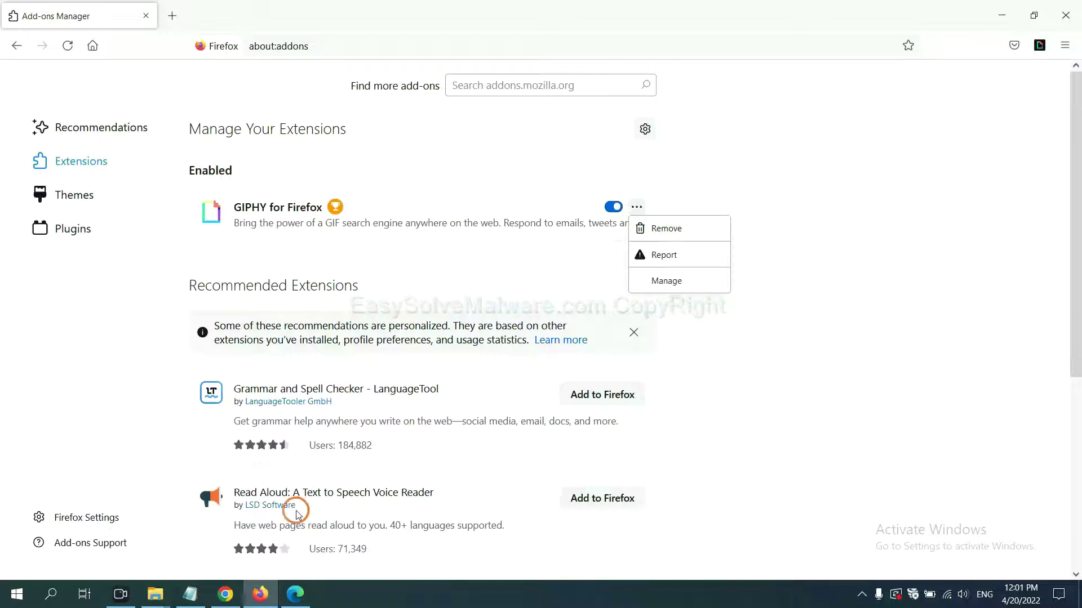
left_click(296, 596)
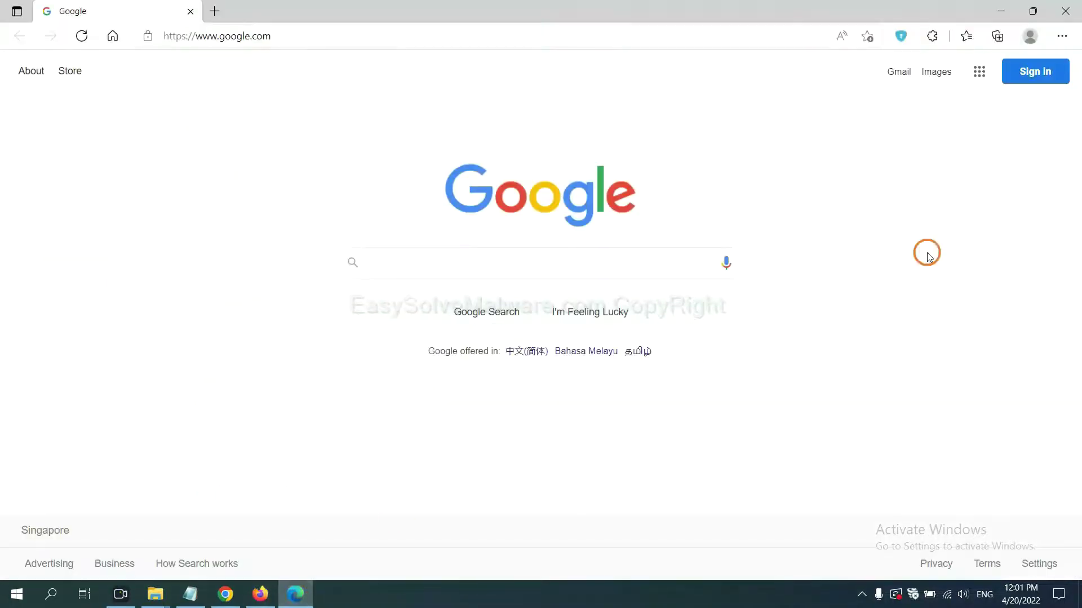
- Remove the ArcVpn Free Fast VPN Proxy extension from Edge's extensions page, then minimize Edge
left_click(1060, 37)
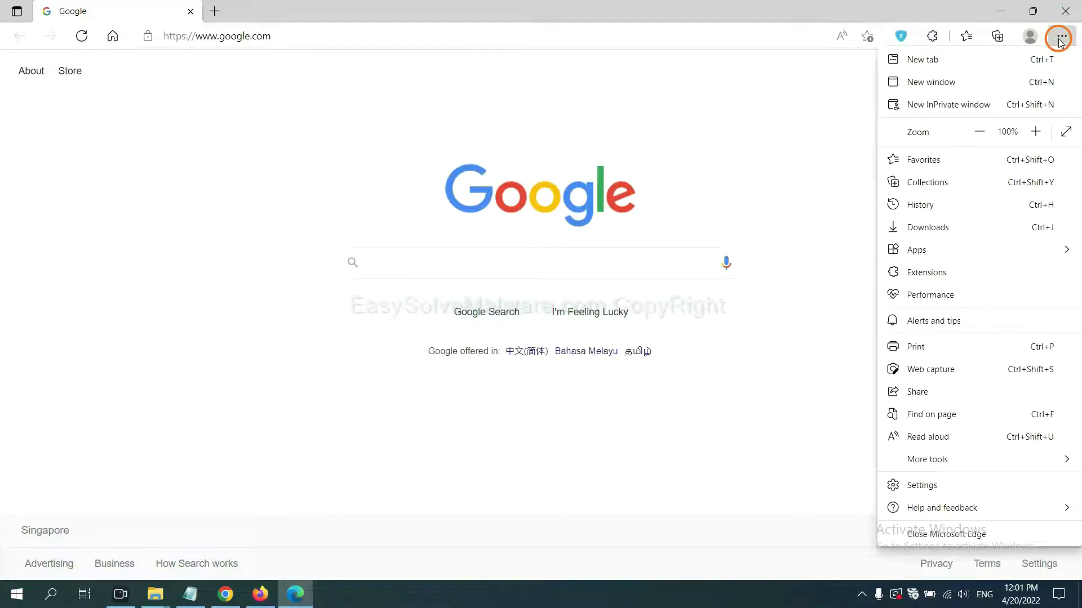
right_click(932, 274)
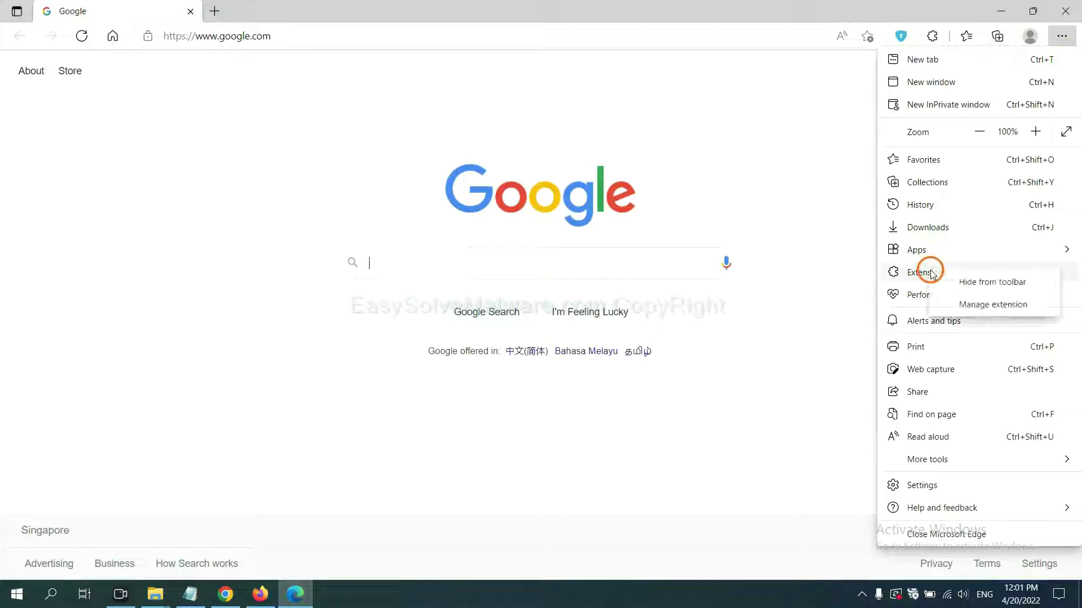
left_click(971, 305)
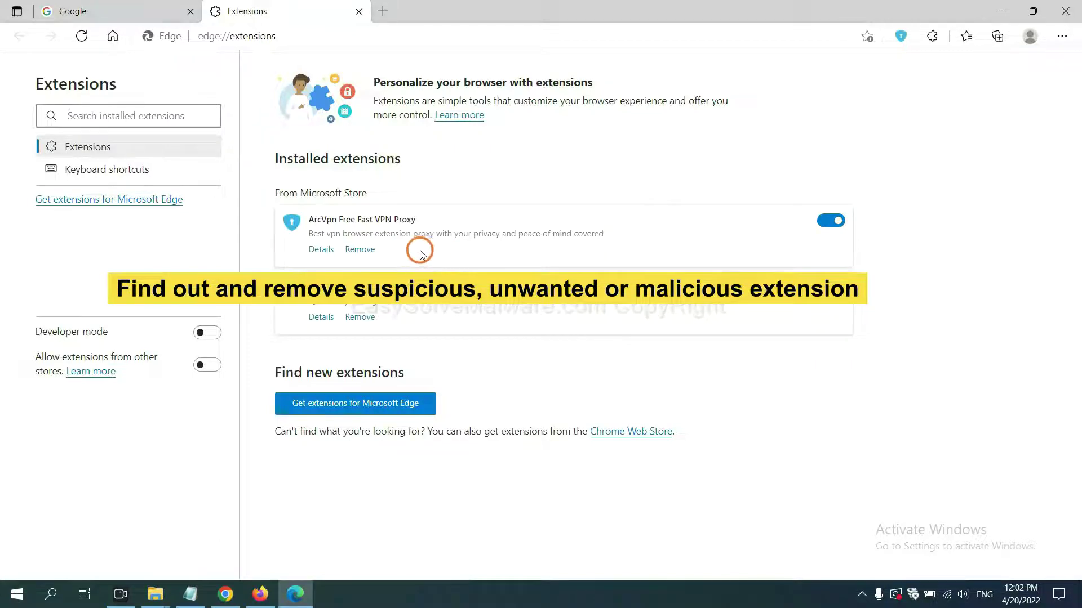
left_click(369, 253)
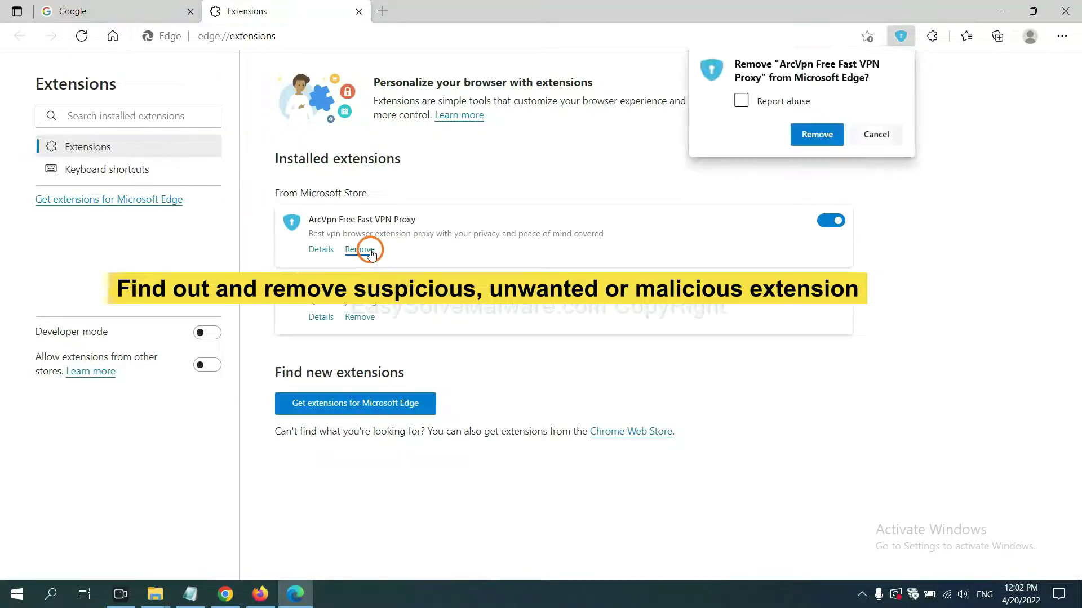
left_click(813, 134)
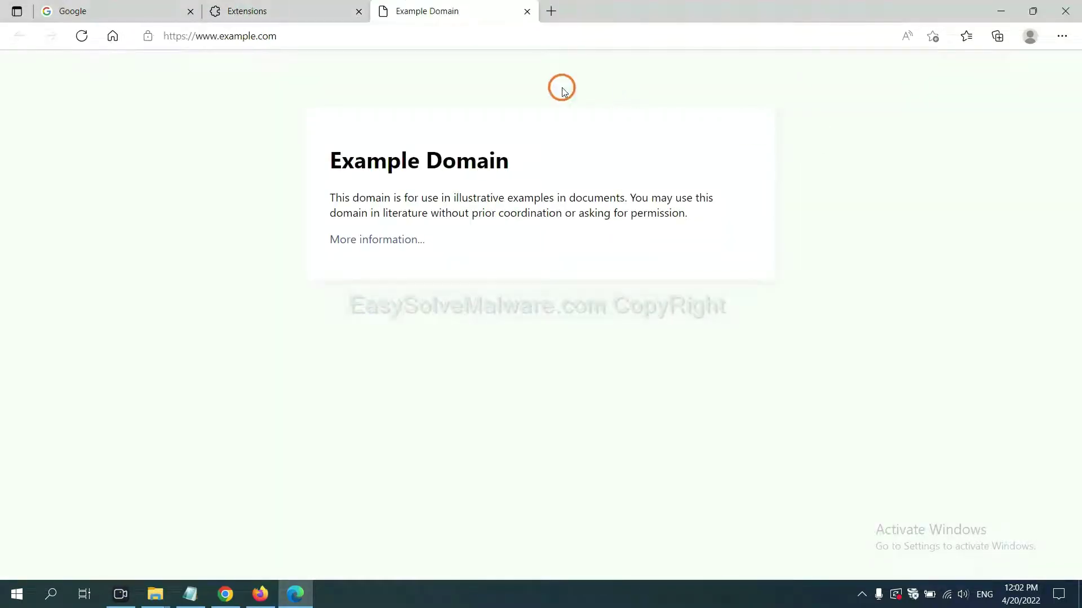
left_click(1079, 598)
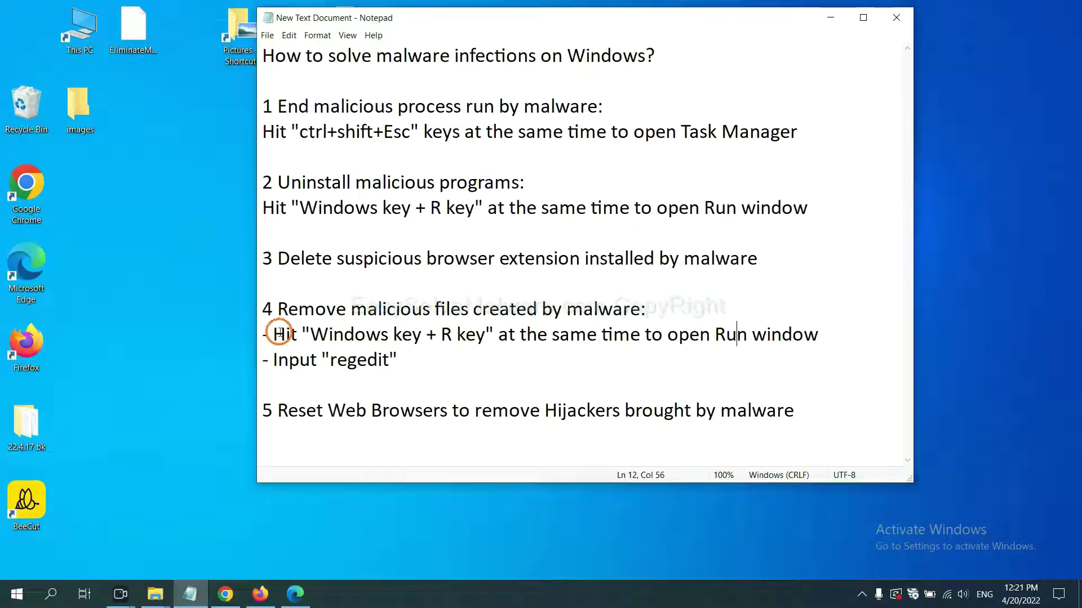
- Run regedit from the Run dialog, as step 4 of the notes says
left_click_drag(274, 334, 614, 350)
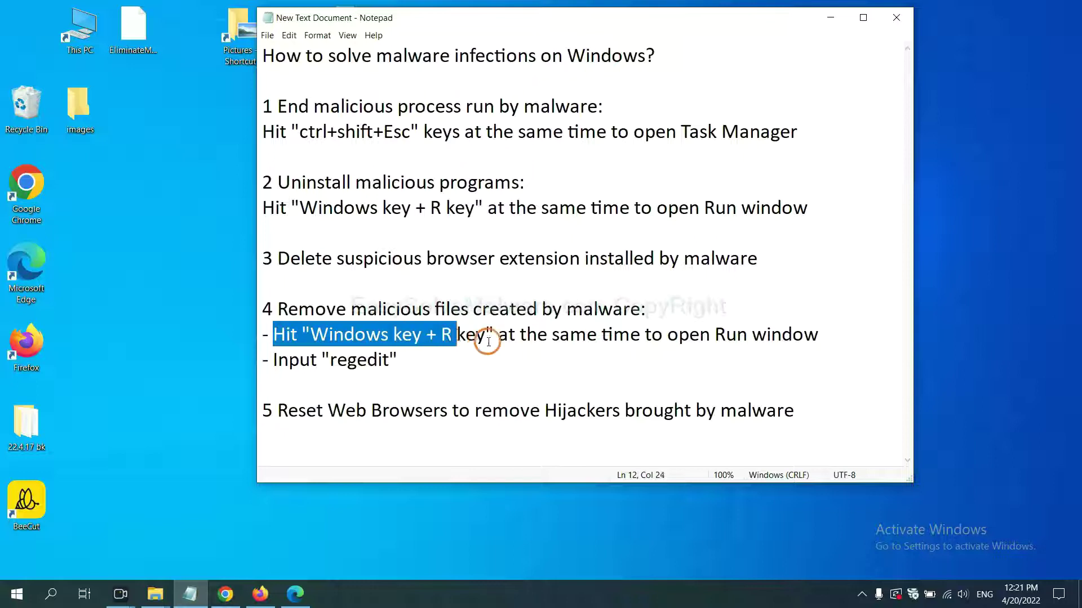
left_click(624, 340)
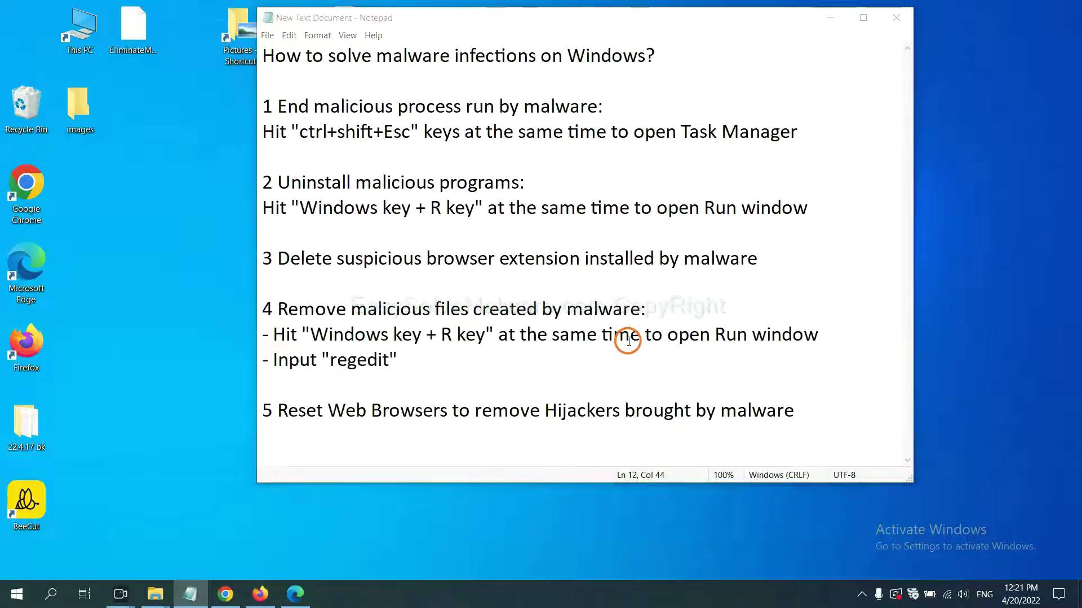
key("super+r")
left_click_drag(200, 424, 864, 224)
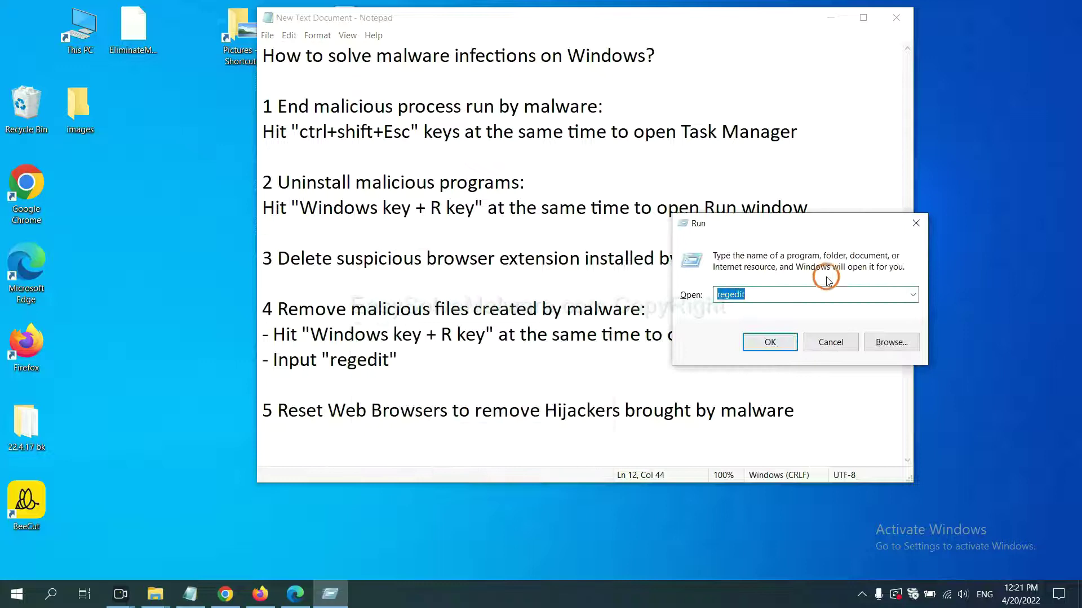
left_click(763, 295)
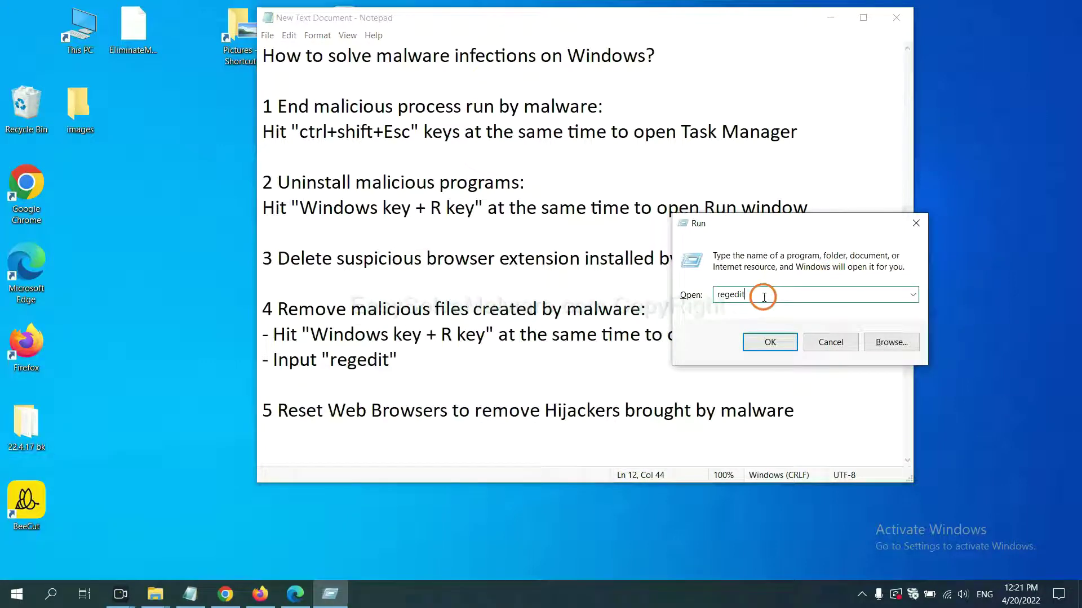
left_click(768, 342)
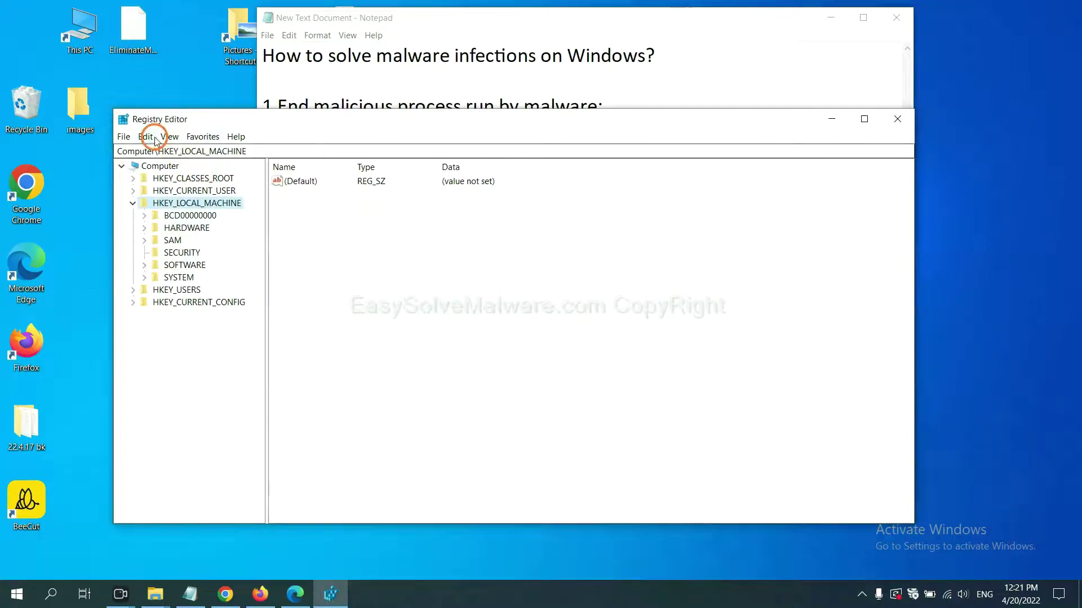
- Search the registry for the malware name with Edit > Find, stopping on BeeCut.exe
left_click(148, 138)
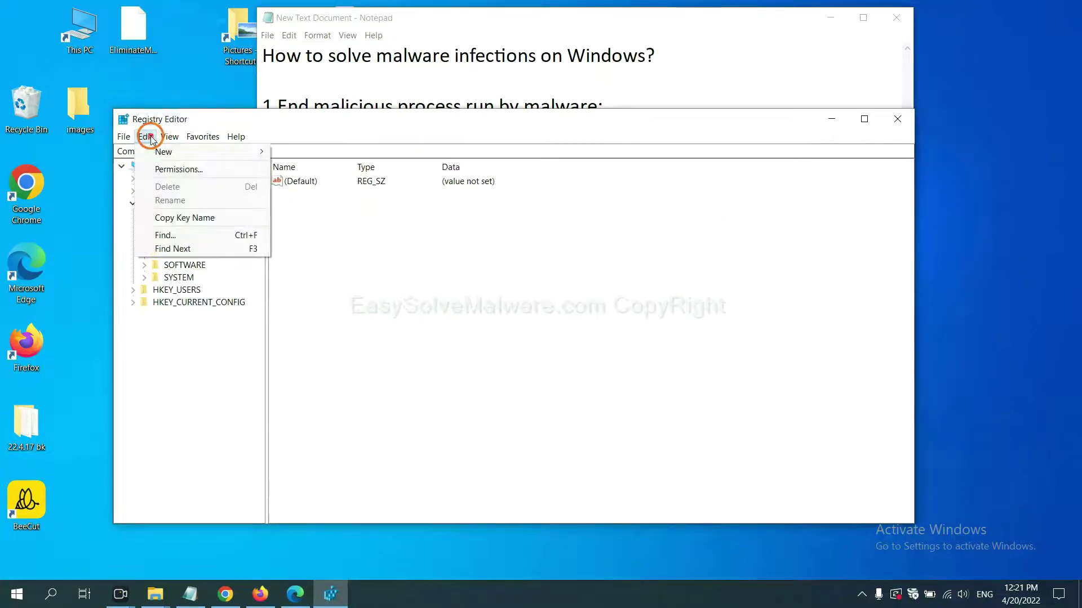
left_click(190, 237)
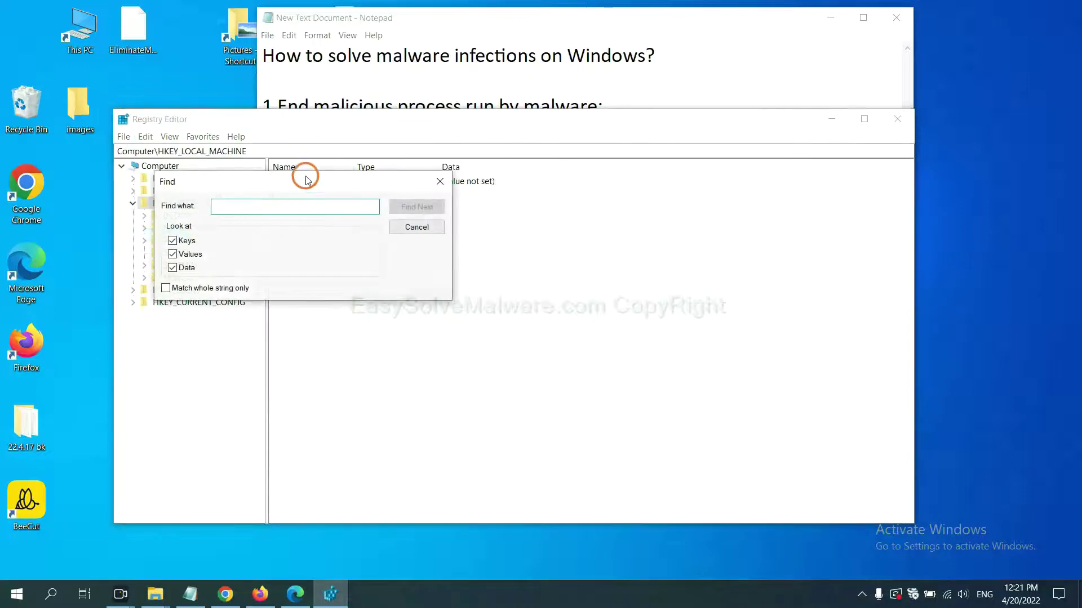
left_click_drag(306, 180, 412, 205)
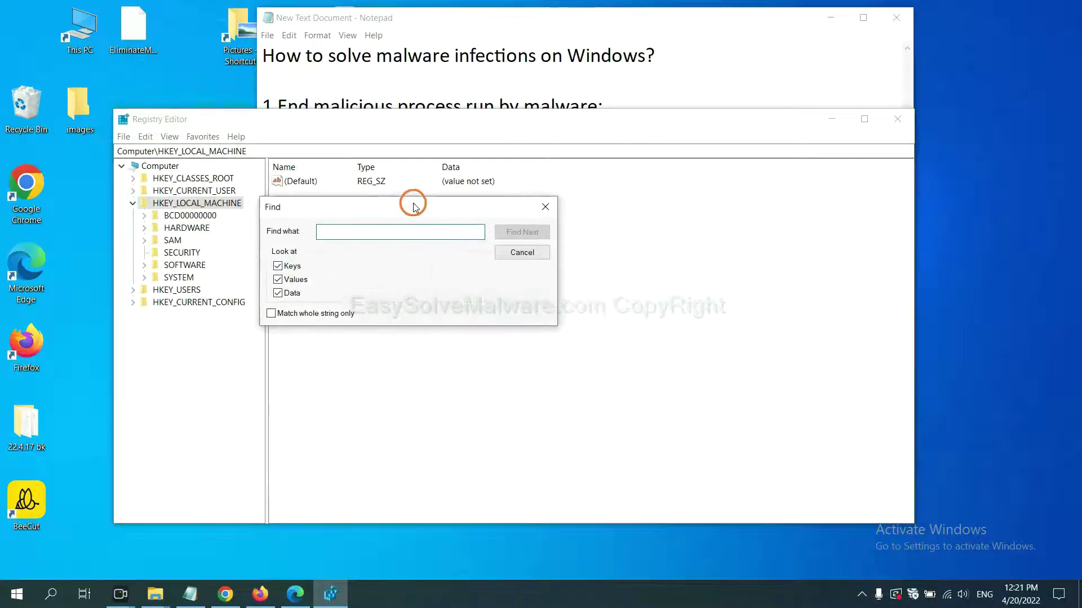
left_click(390, 237)
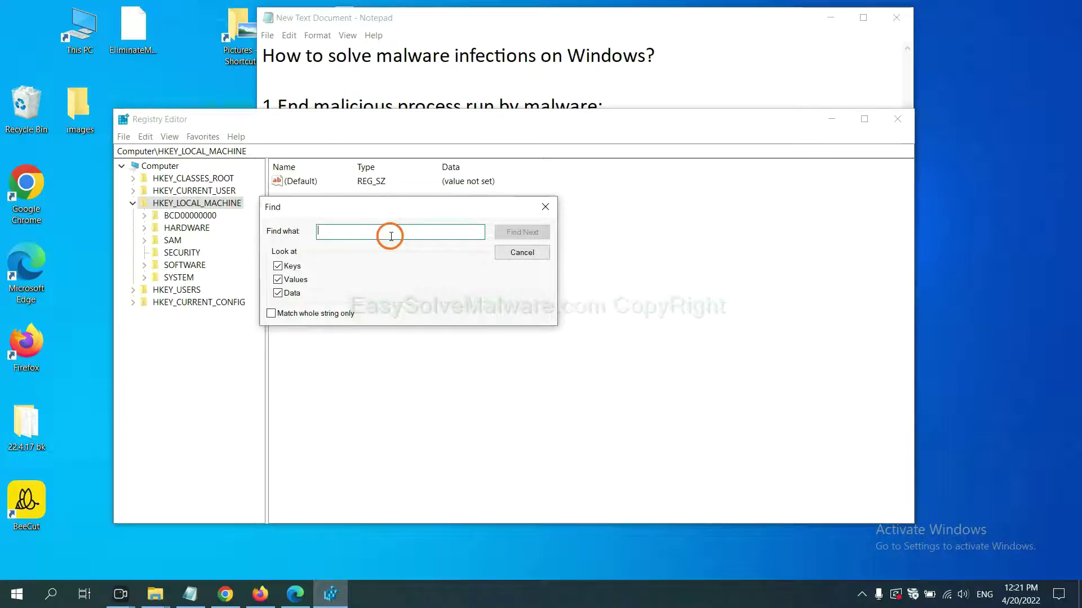
type("be")
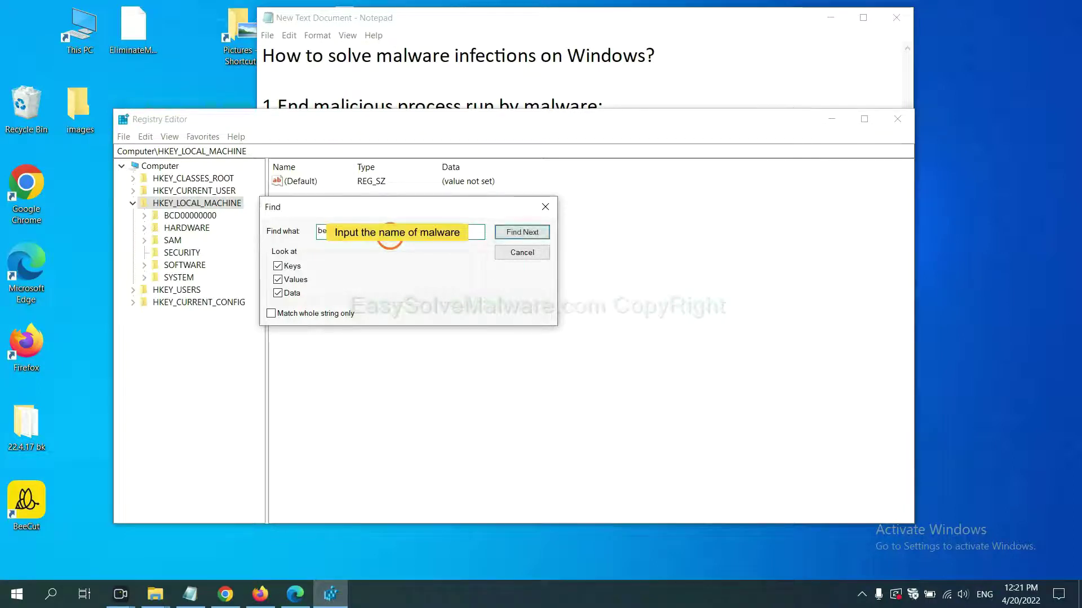
left_click(521, 232)
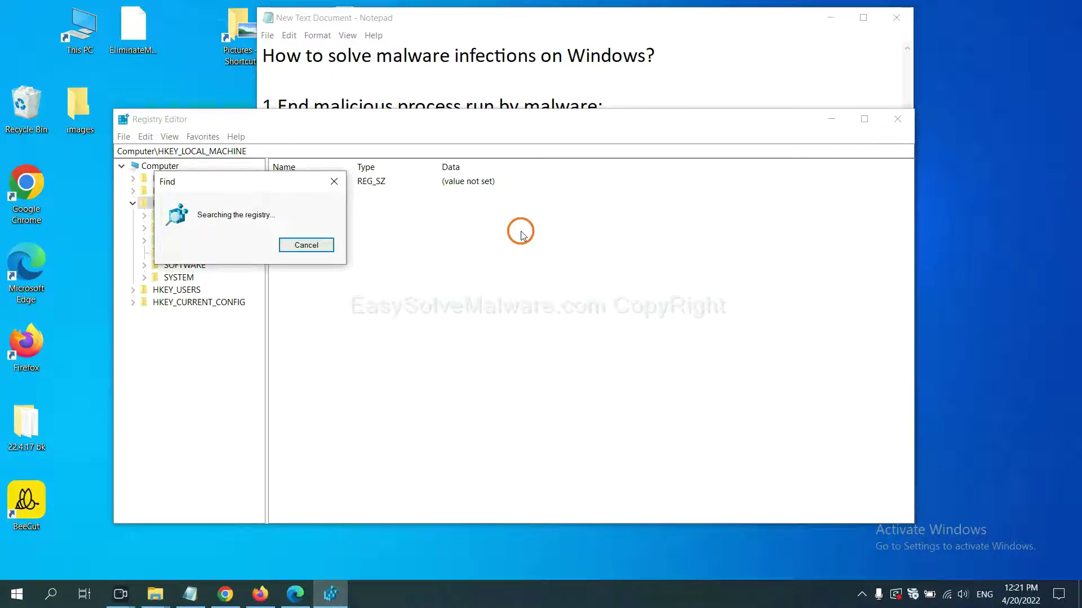
left_click_drag(265, 180, 431, 179)
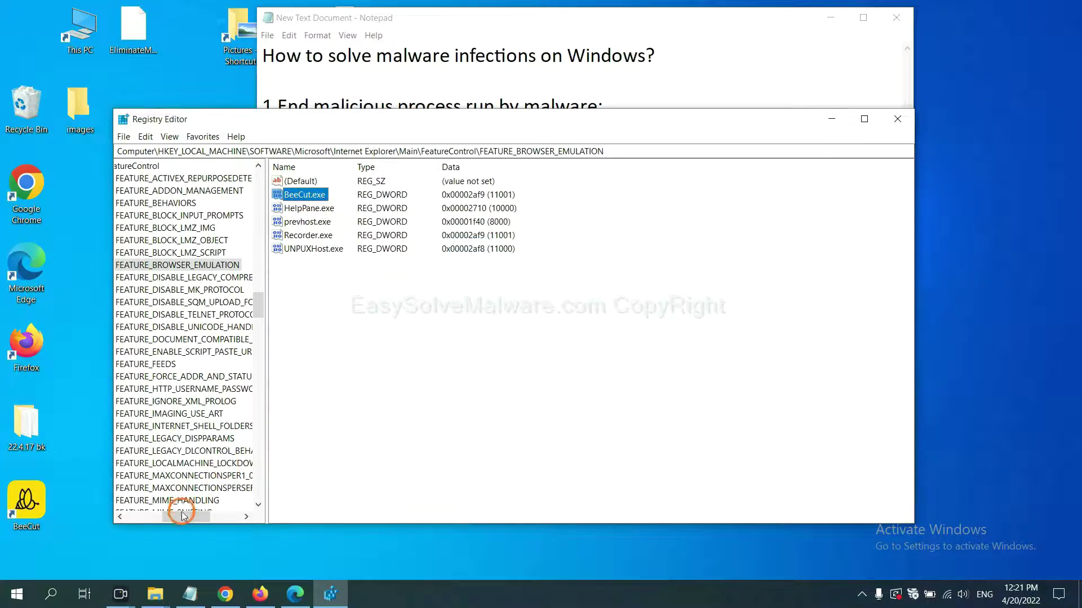
left_click_drag(181, 518, 172, 515)
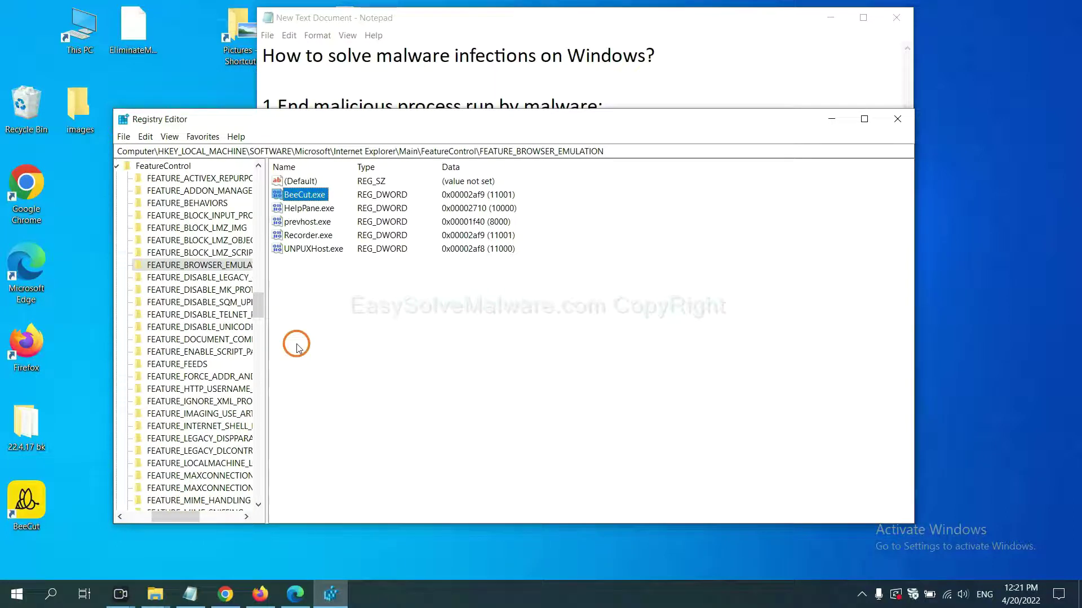
right_click(220, 267)
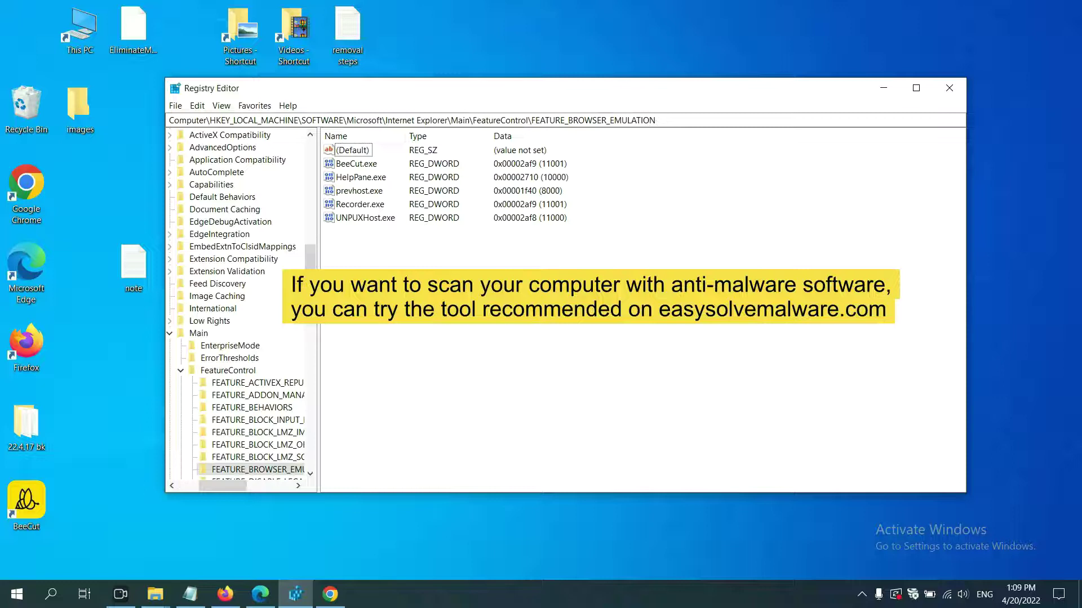
- Switch to Chrome showing the easysolvemalware.com How to Solve Malware Infections guide
left_click(331, 595)
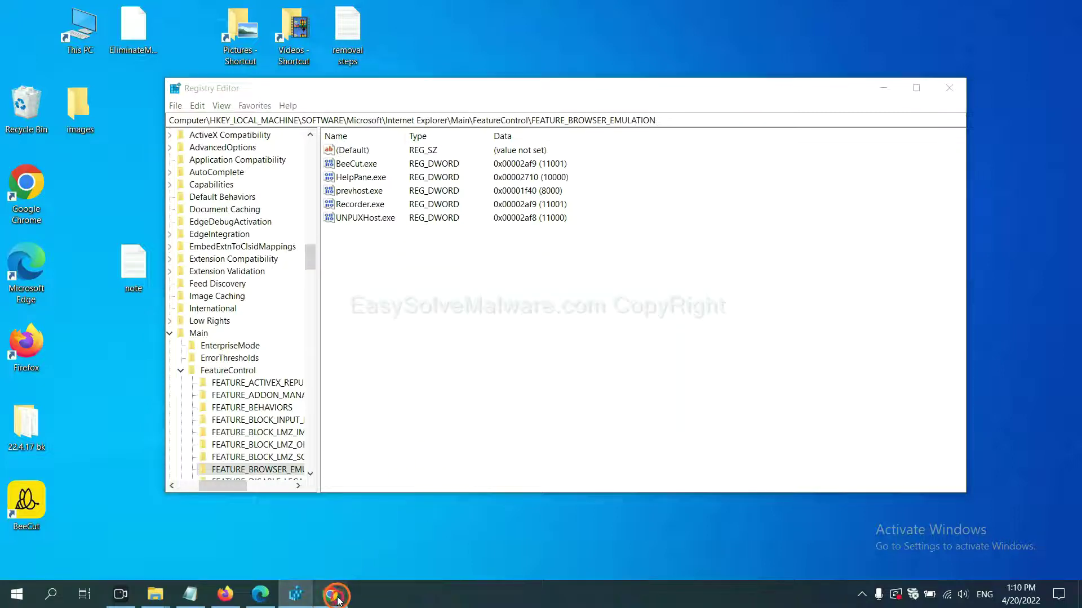
scroll(792, 356, "down", 1)
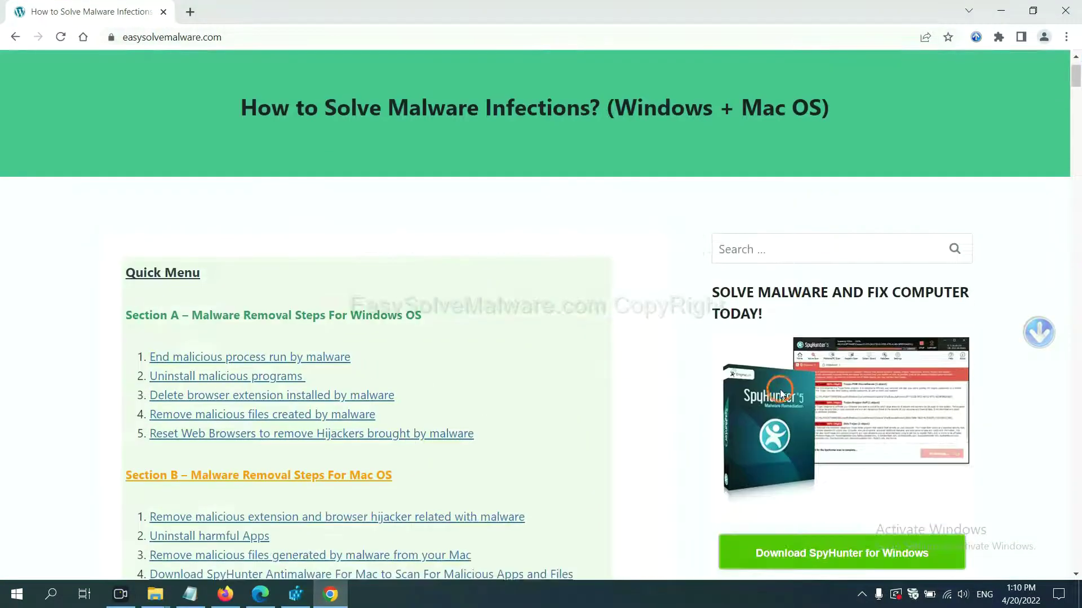
scroll(778, 395, "up", 1)
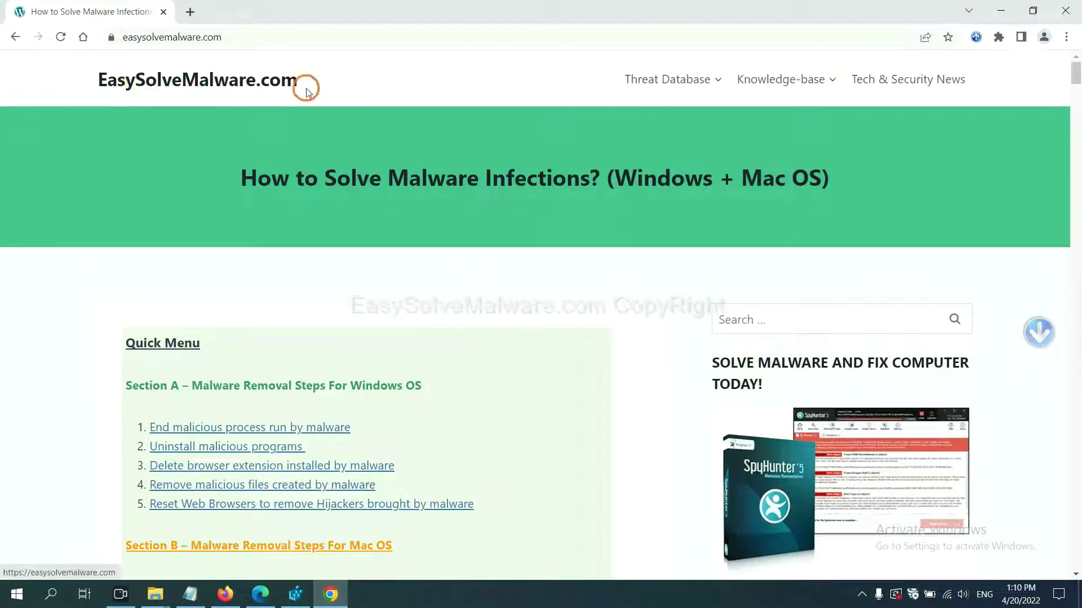
scroll(901, 422, "down", 1)
scroll(892, 397, "down", 1)
scroll(871, 364, "down", 1)
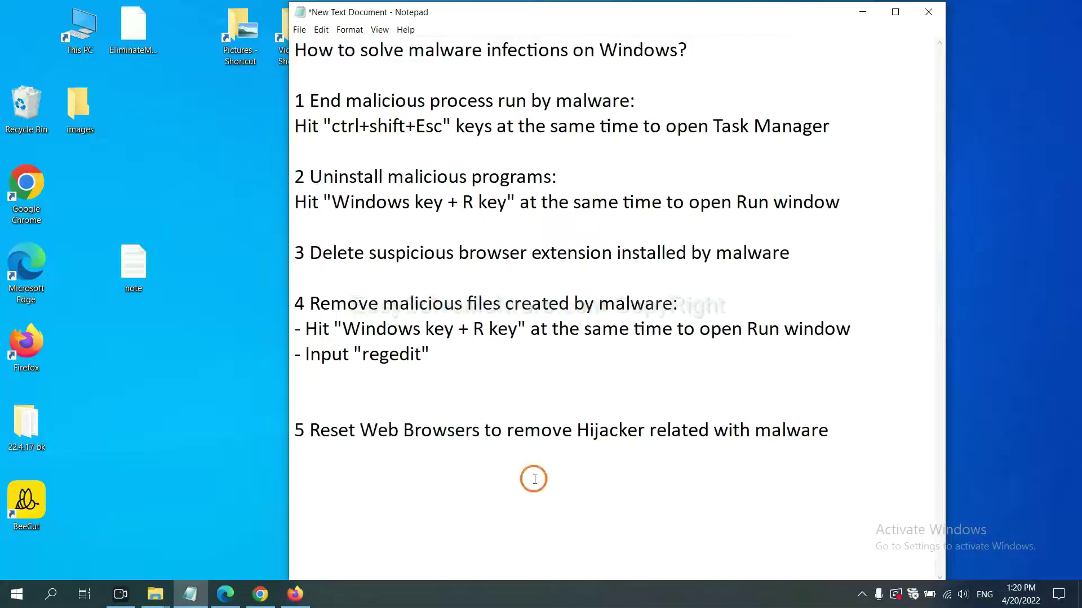
- In Chrome Settings, search 'reset' and choose 'Restore settings to their original defaults'
left_click(534, 479)
left_click(258, 595)
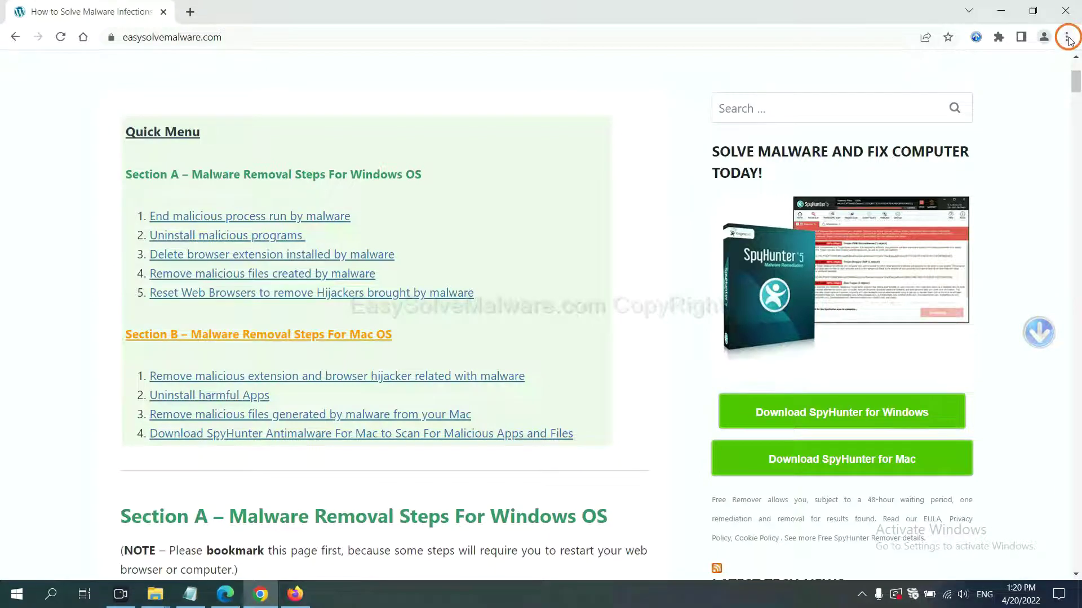
left_click(1068, 39)
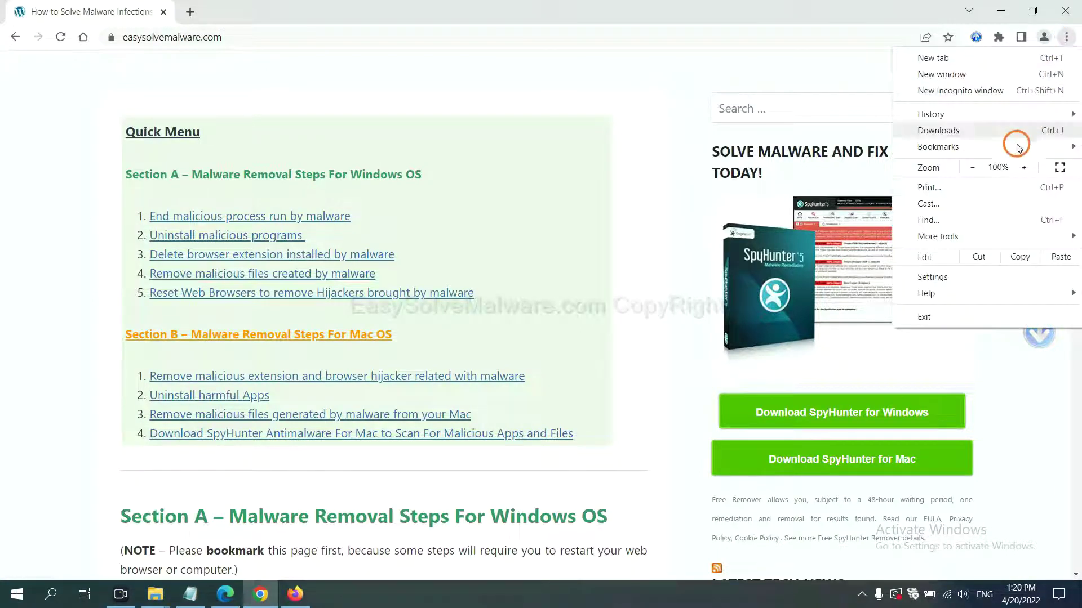
left_click(932, 277)
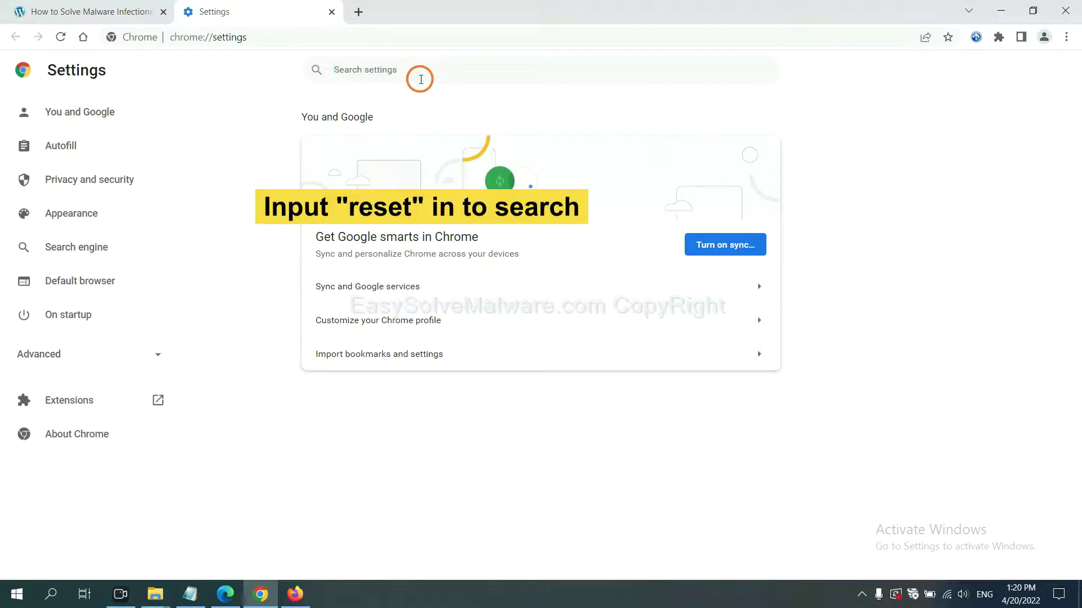
type("reset")
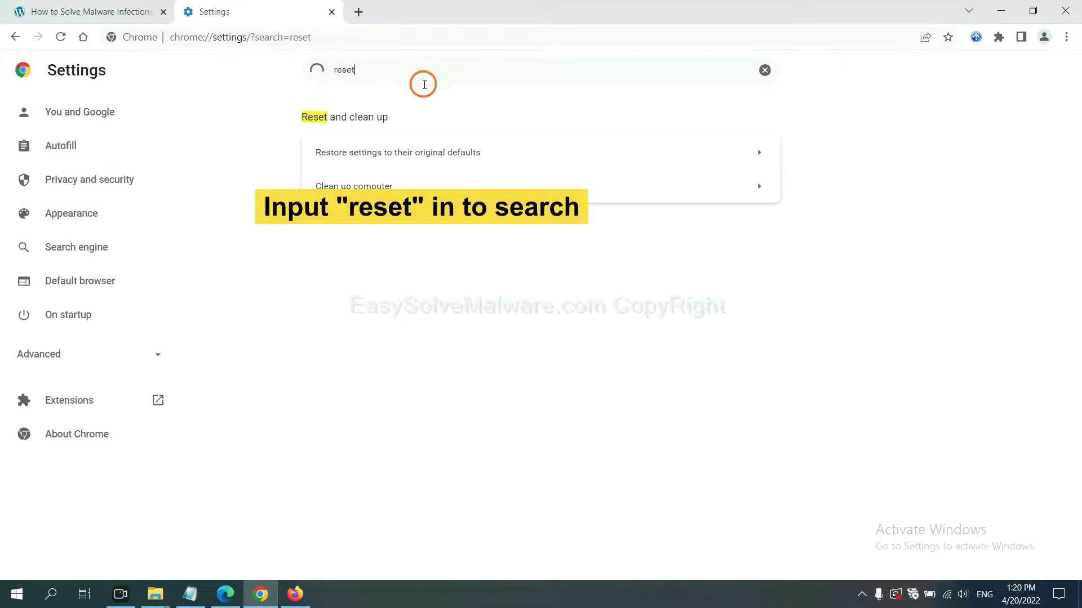
left_click(463, 153)
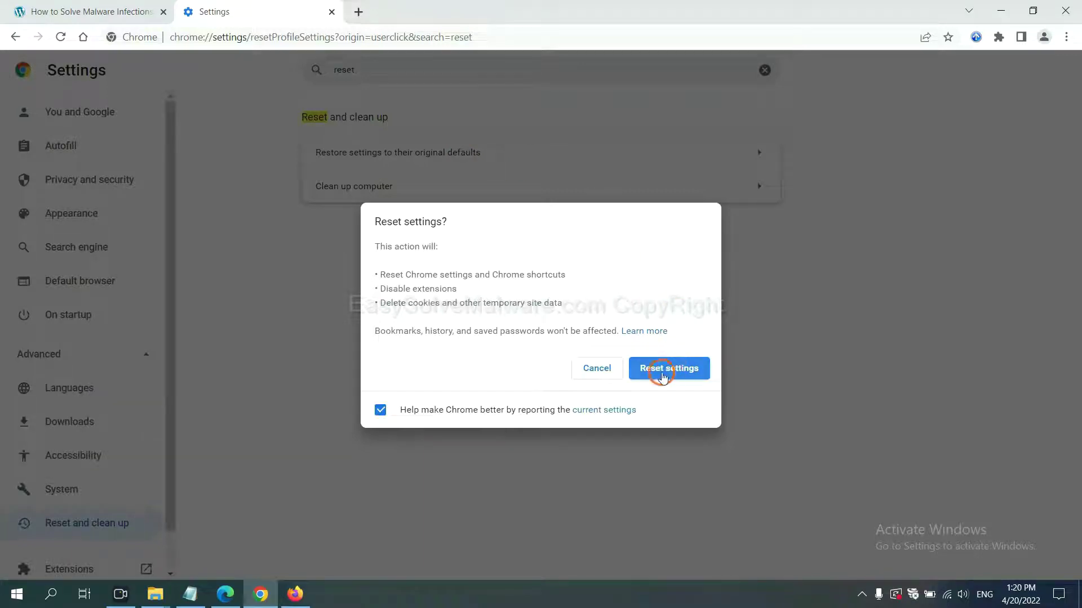
left_click(295, 593)
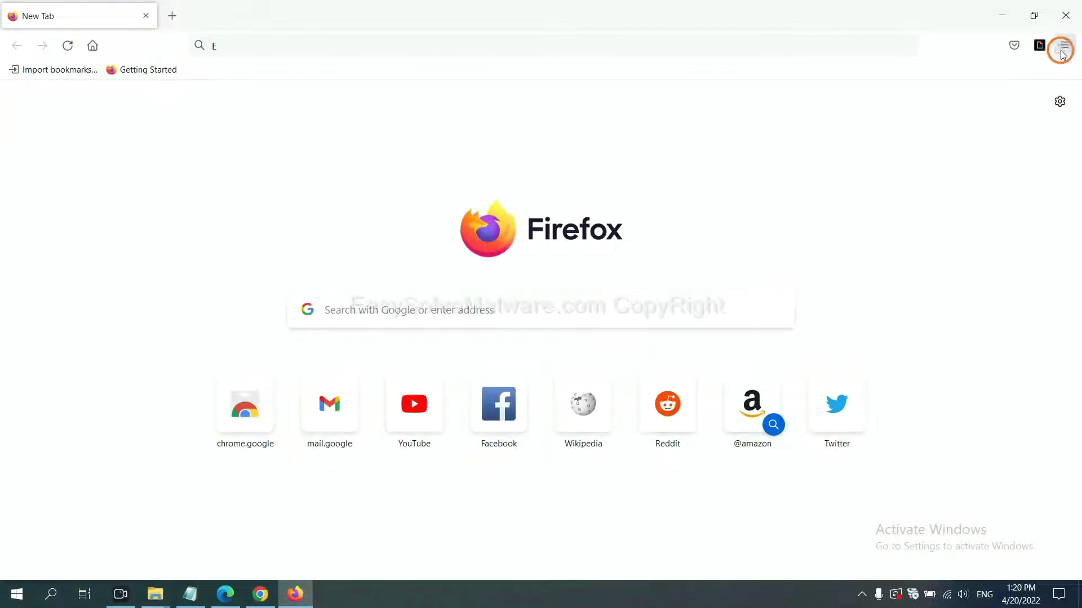
- Go to Firefox's Help > Troubleshooting Information page and choose Refresh Firefox
left_click(1066, 47)
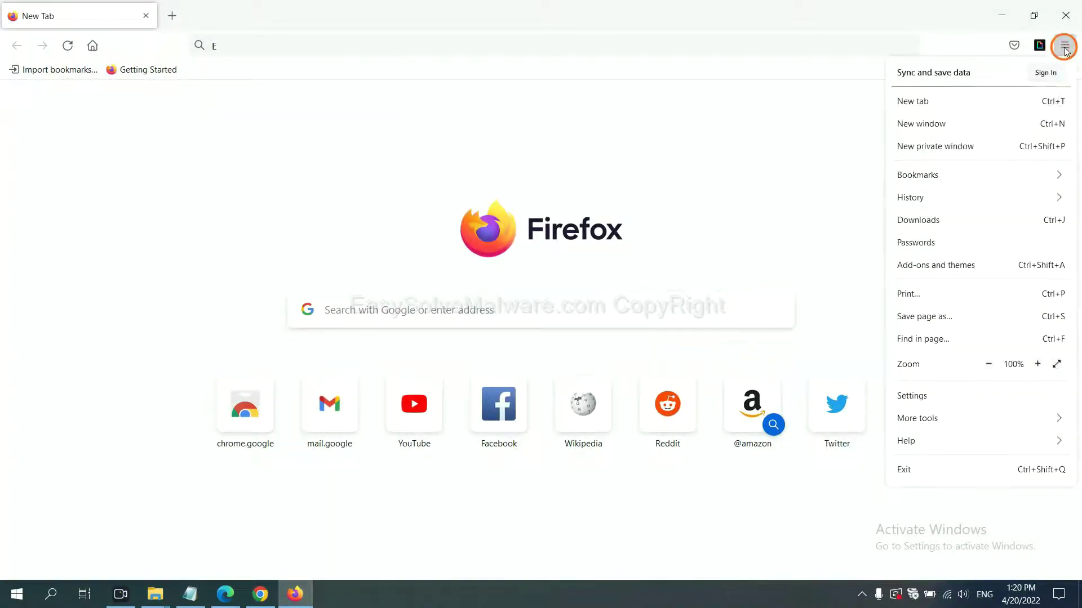
left_click(930, 440)
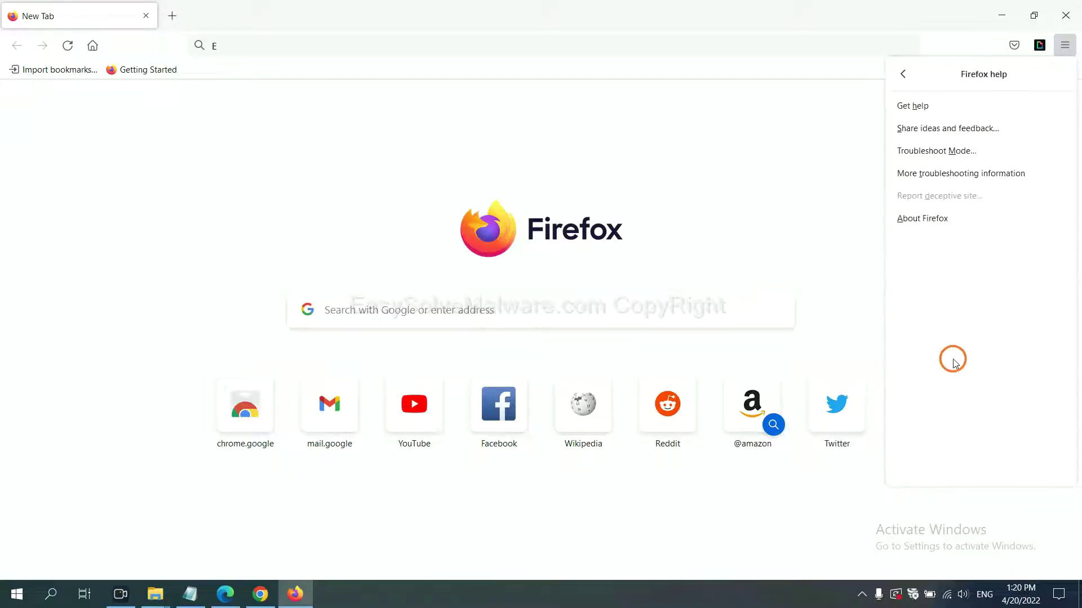
left_click(949, 176)
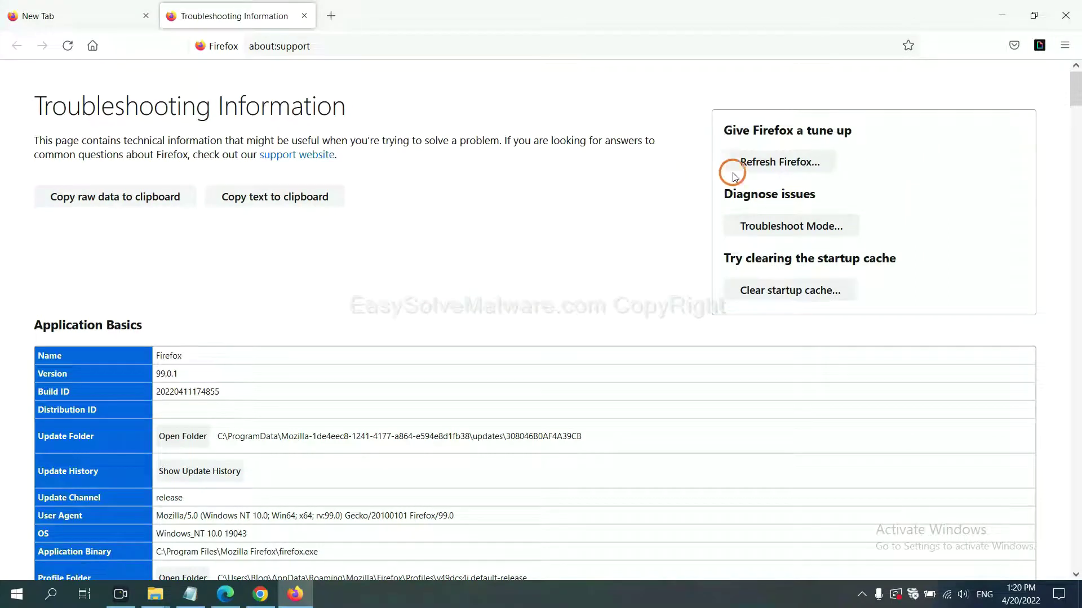
left_click(759, 166)
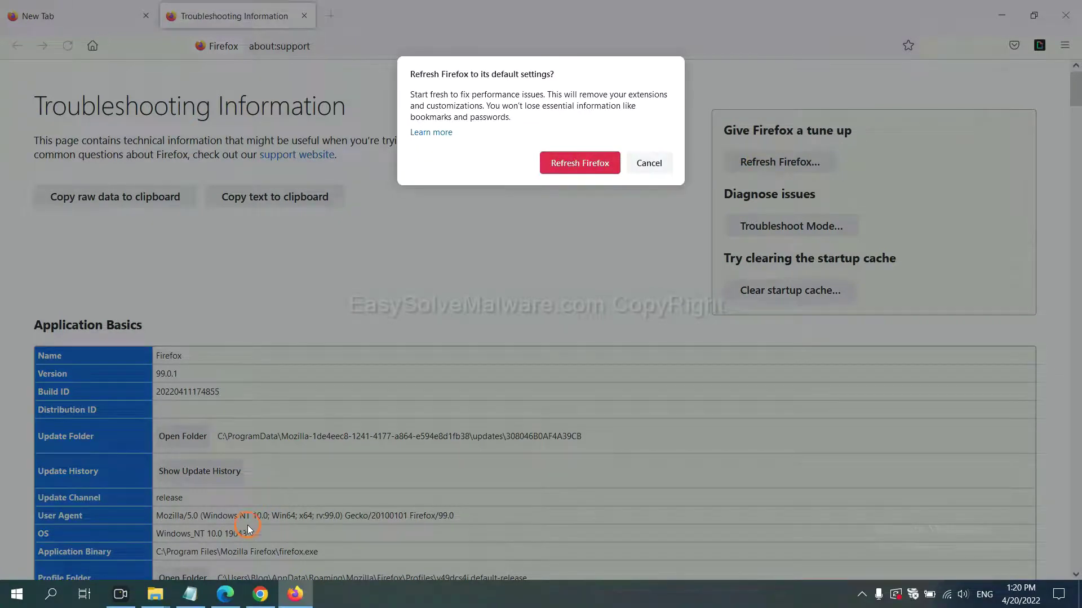
left_click(226, 595)
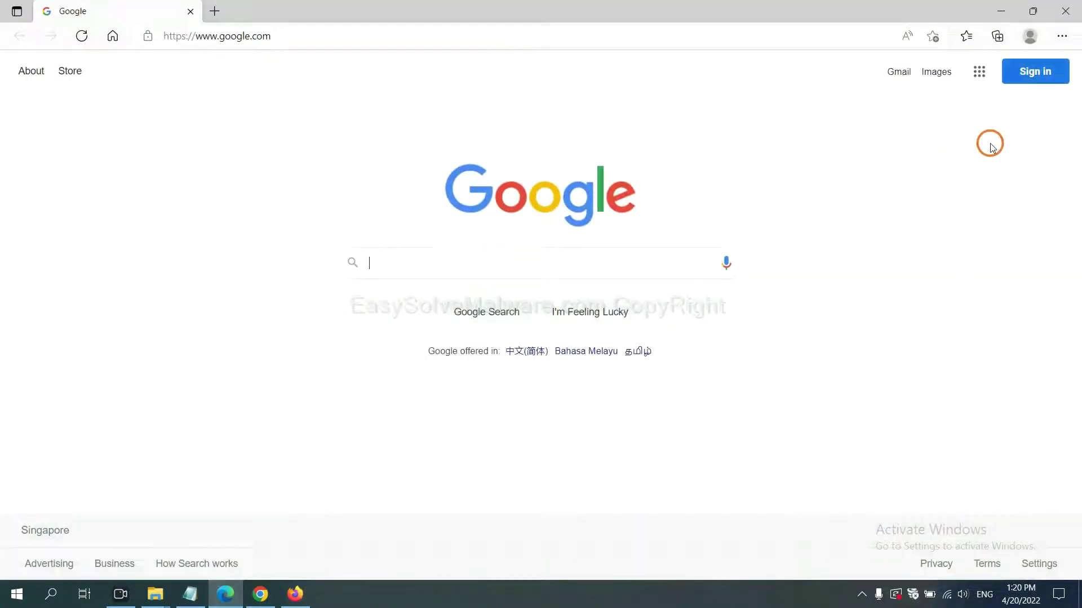
- In Edge Settings, search 'reset' and choose 'Restore settings to their default values'
left_click(1062, 36)
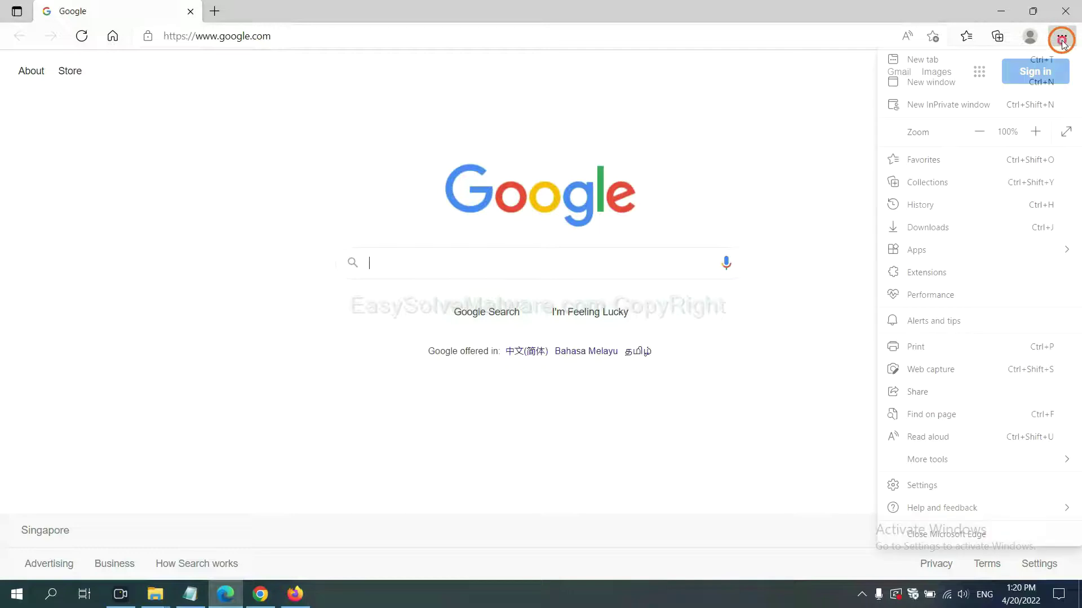
left_click(920, 485)
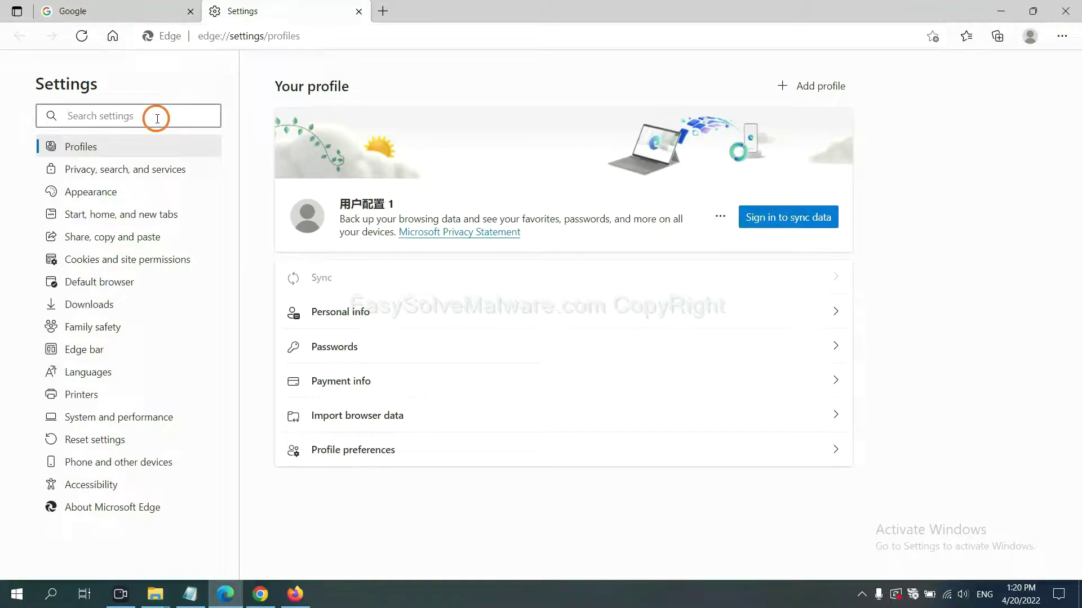
type("re")
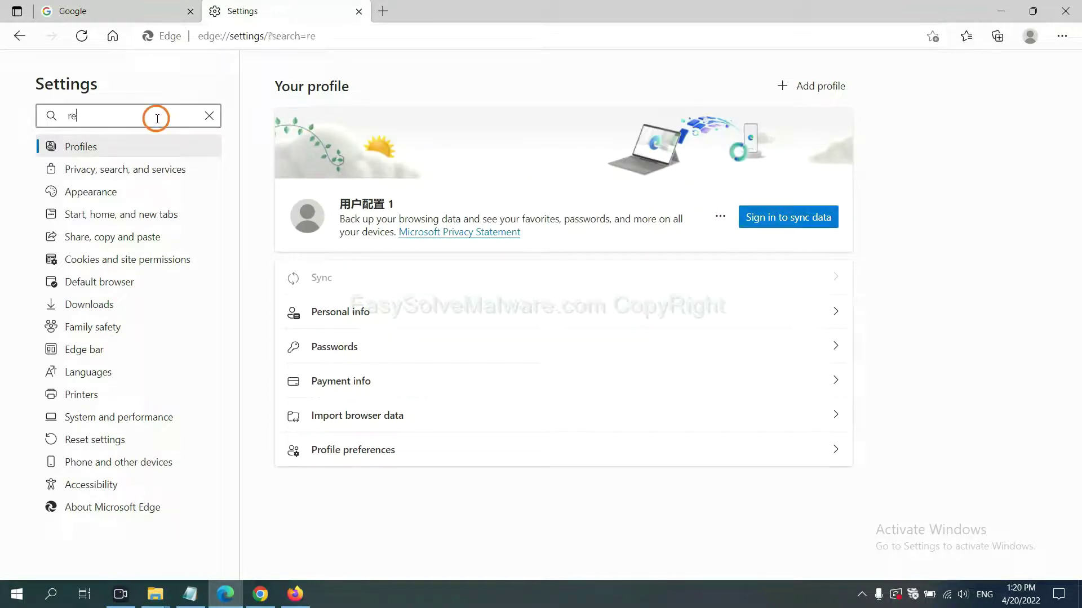
type("set")
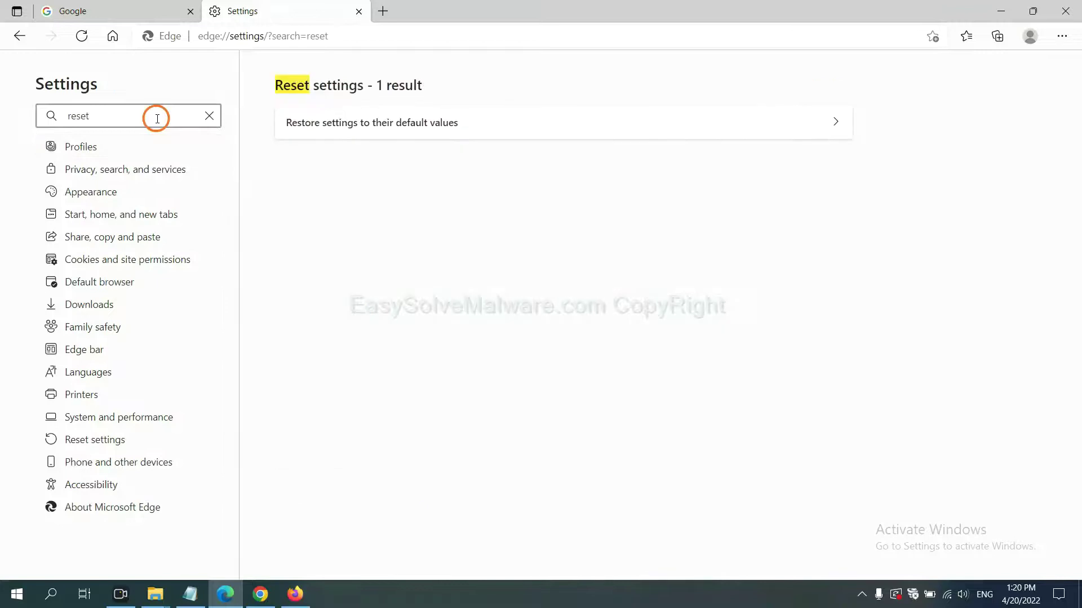
left_click(380, 119)
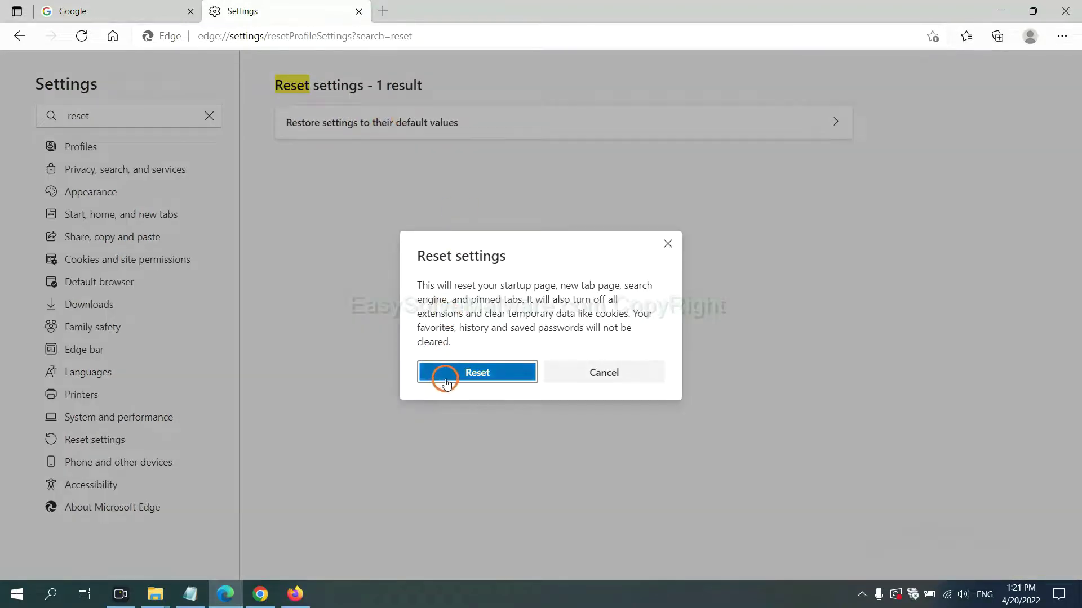